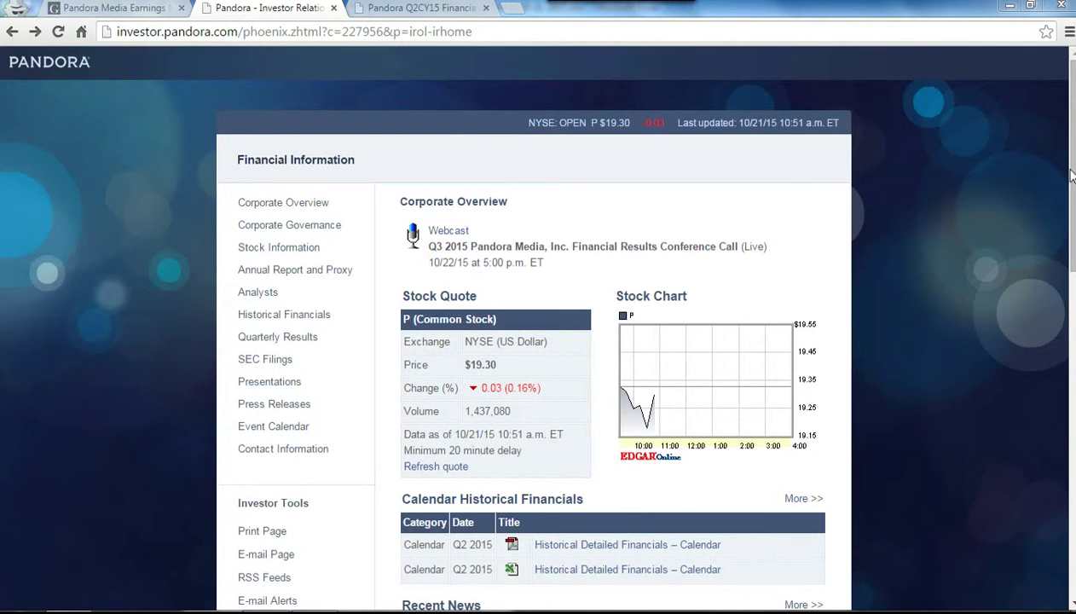
# Step: Look over Pandora's investor relations news and events and review the Guidance section of the Q2 2015 press release PDF
pyautogui.moveTo(1071, 175); pyautogui.dragTo(1071, 358)
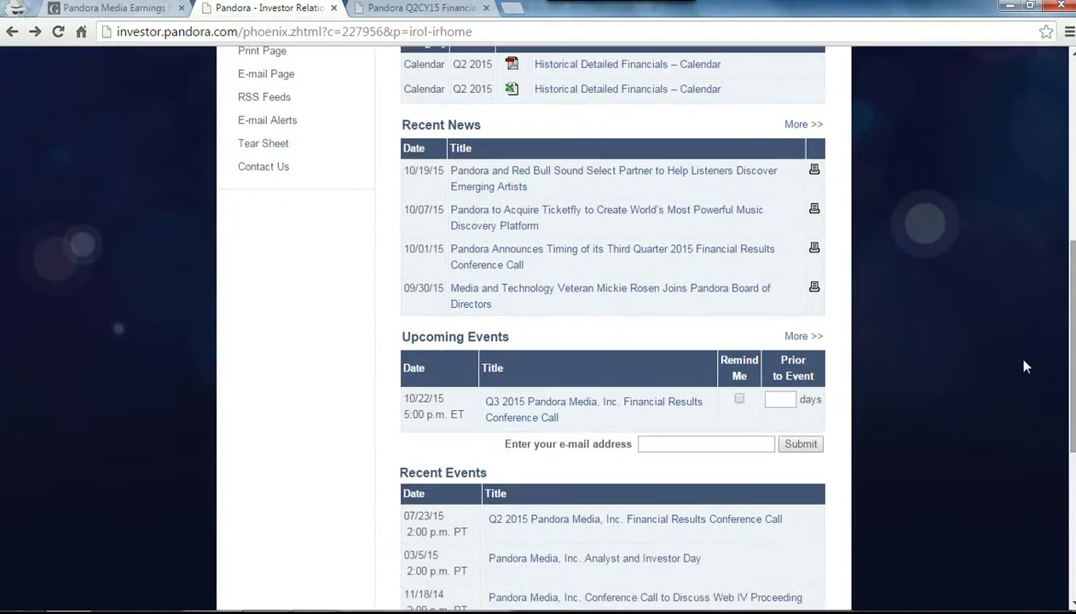
pyautogui.click(582, 520)
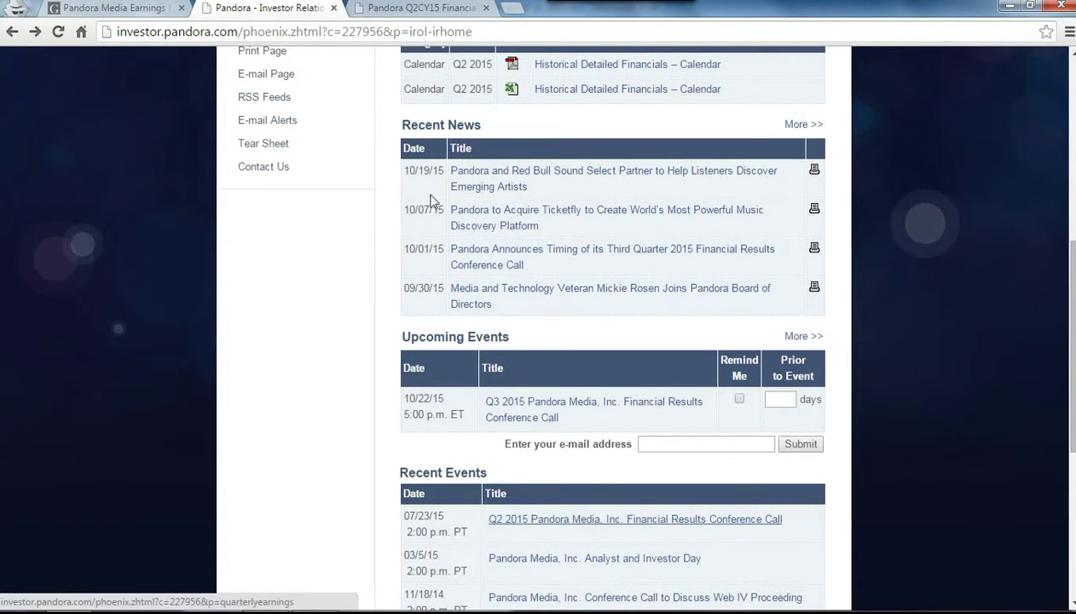
pyautogui.click(394, 7)
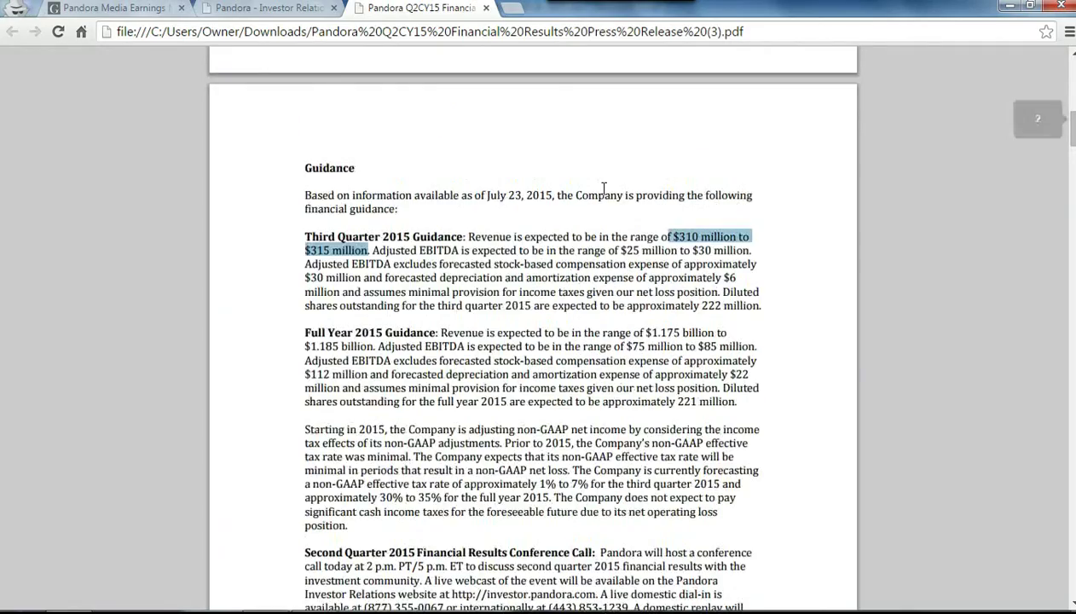
pyautogui.scroll(10, 604, 188)
pyautogui.scroll(-9, 605, 188)
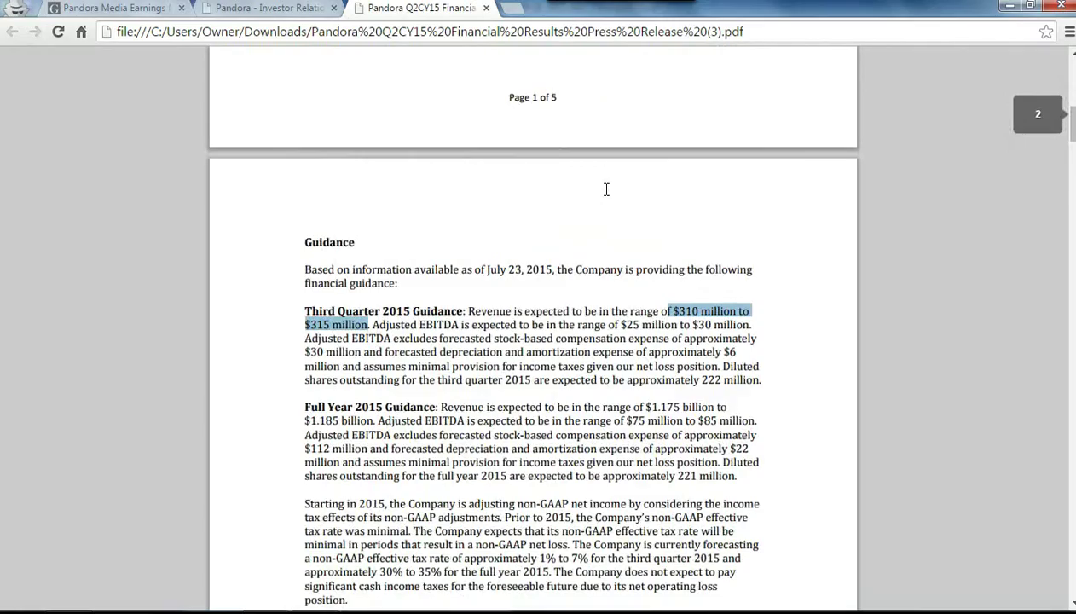
pyautogui.scroll(-4, 606, 189)
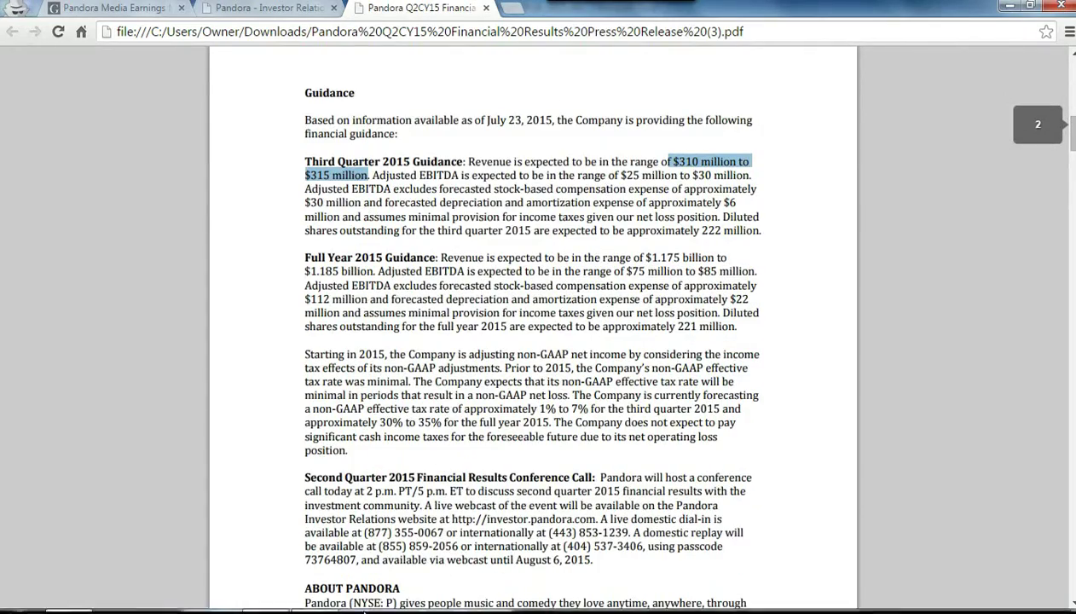
# Step: Switch to the Pandora Media Model workbook in Excel and review the blue, purple and orange entries of the color legend
pyautogui.click(265, 594)
pyautogui.click(385, 250)
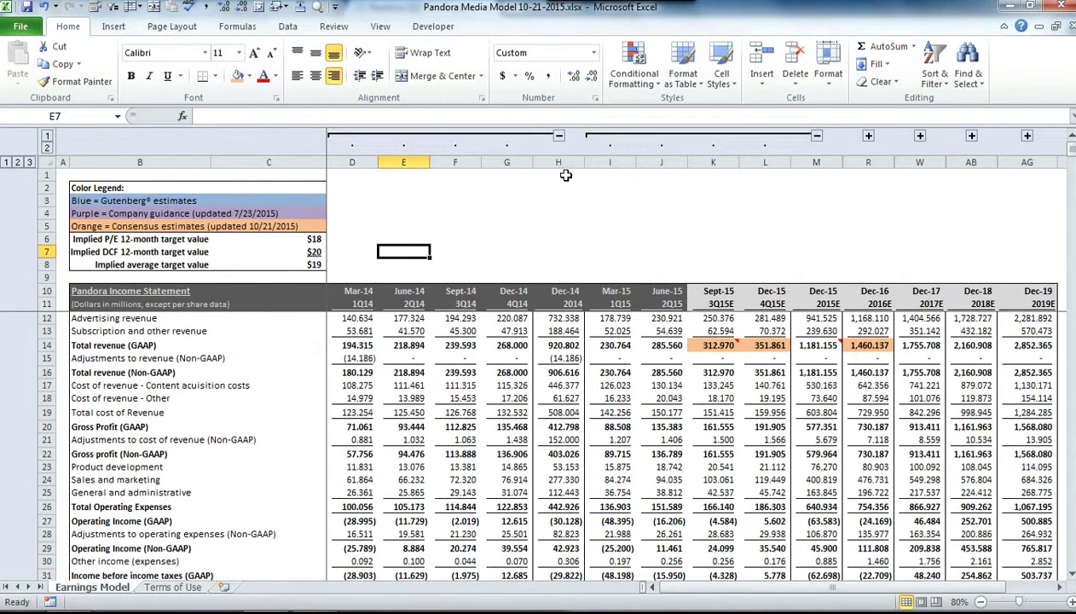
pyautogui.click(206, 197)
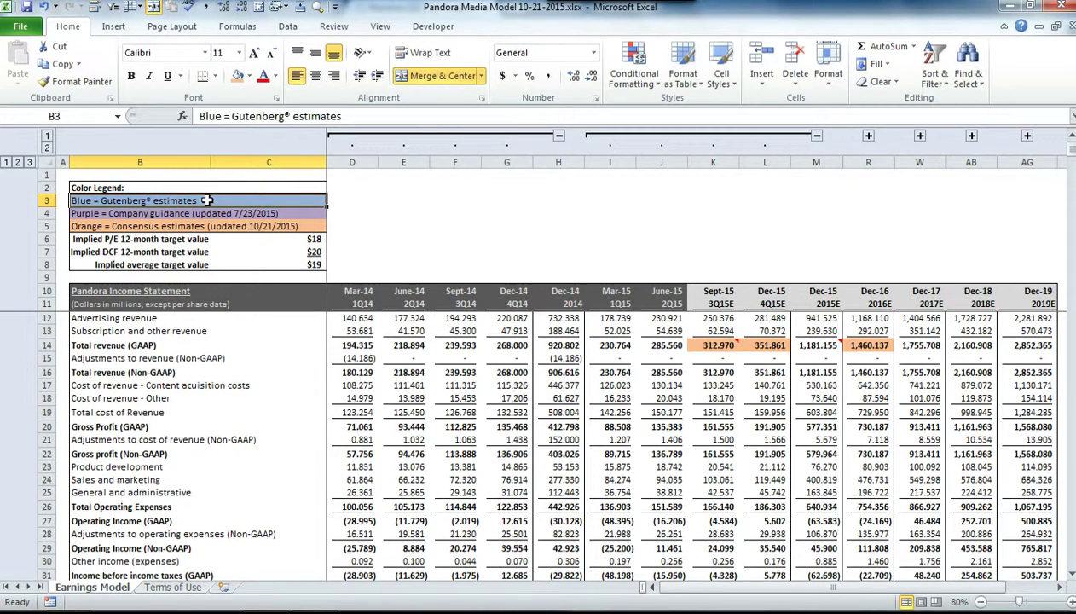
pyautogui.press('Down')
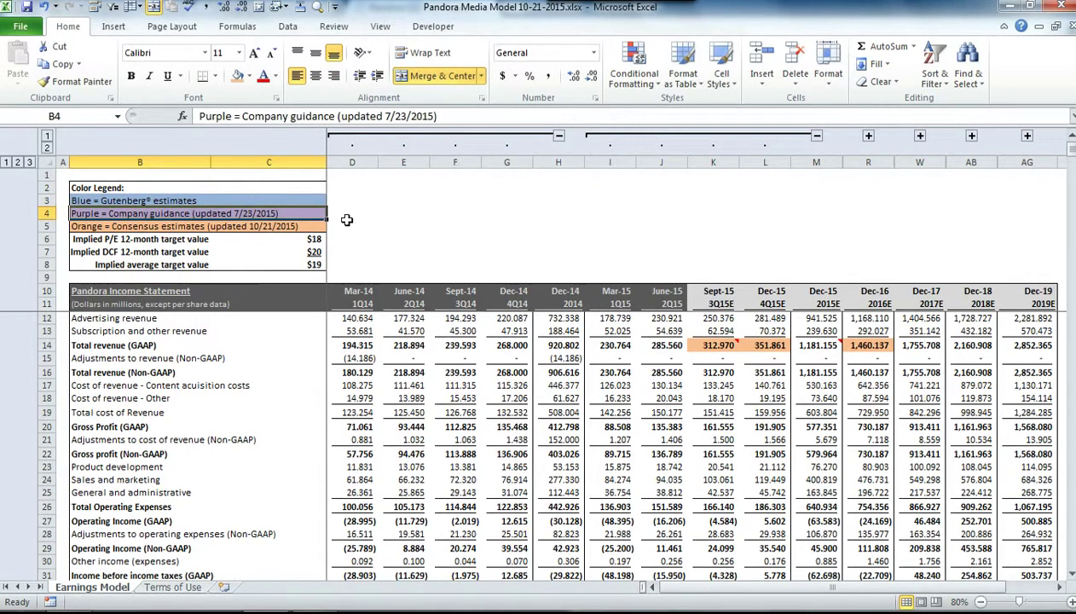
pyautogui.press('Down')
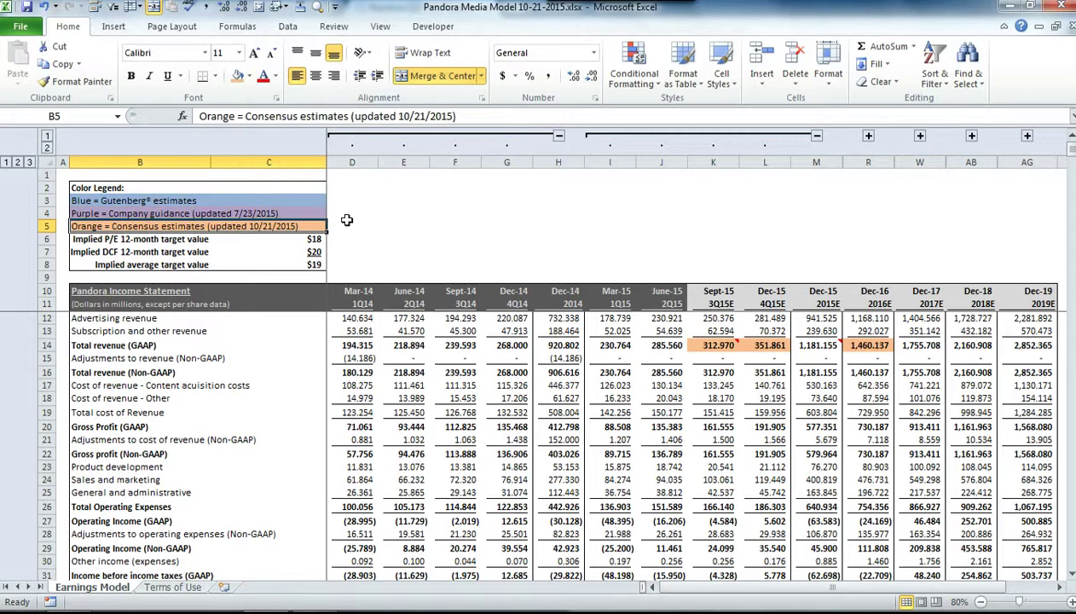
pyautogui.click(503, 250)
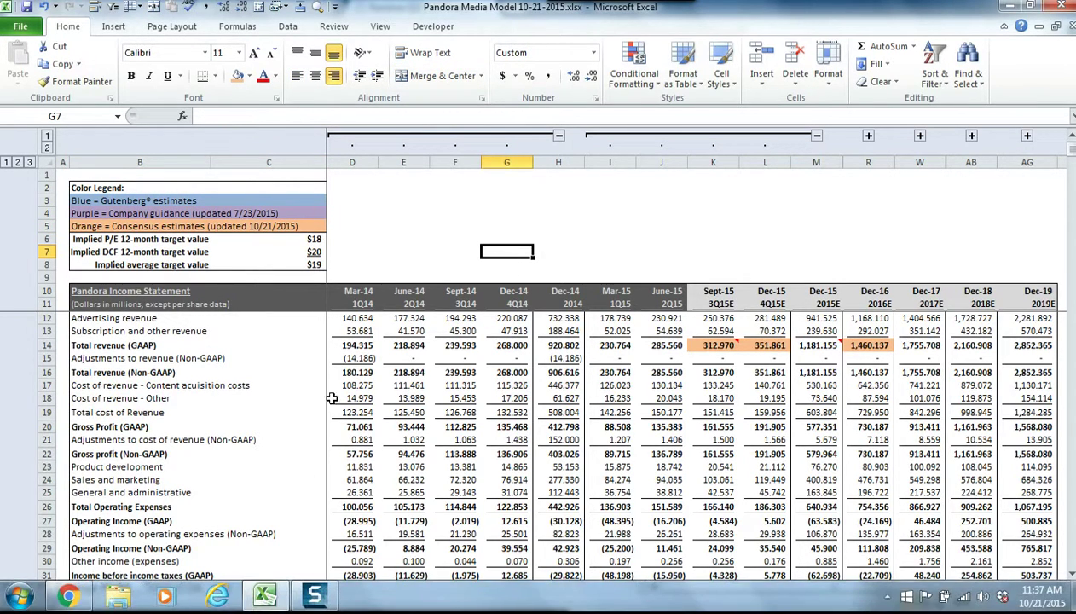
# Step: Switch to Chrome and view the Gutenberg Research Pandora model page and its list of Models in Focus
pyautogui.click(70, 595)
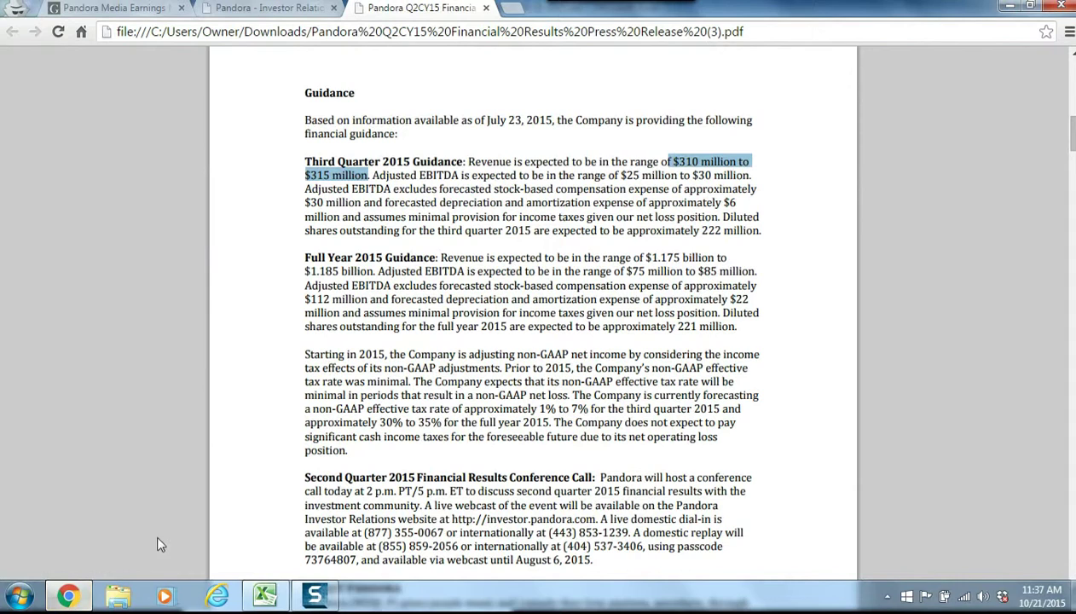
pyautogui.click(132, 11)
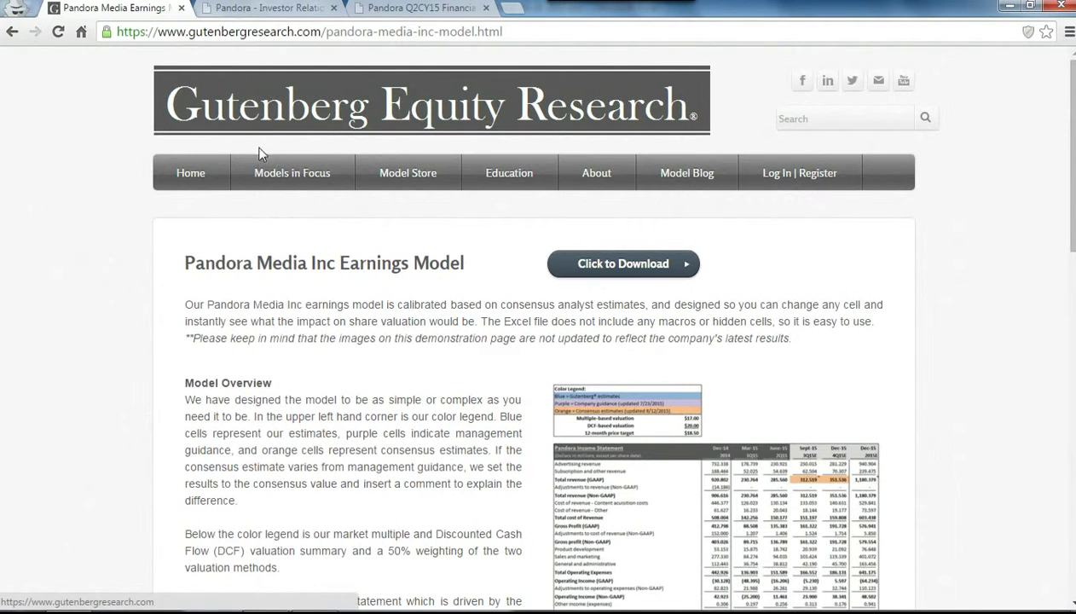
pyautogui.moveTo(271, 173)
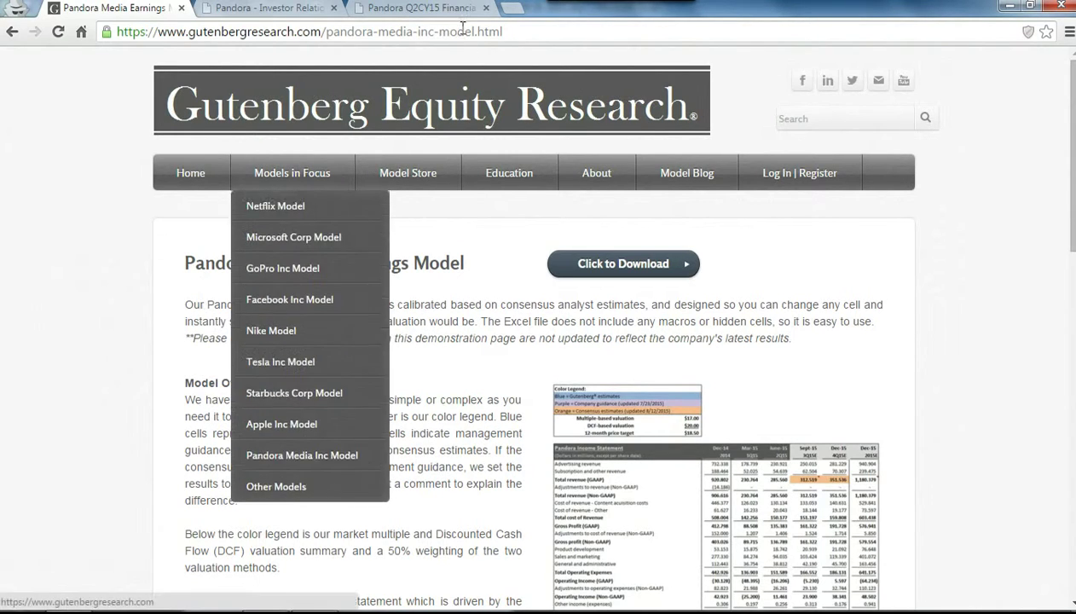
# Step: Show the press release PDF and the Excel model side by side in reduced windows
pyautogui.click(442, 10)
pyautogui.click(1023, 7)
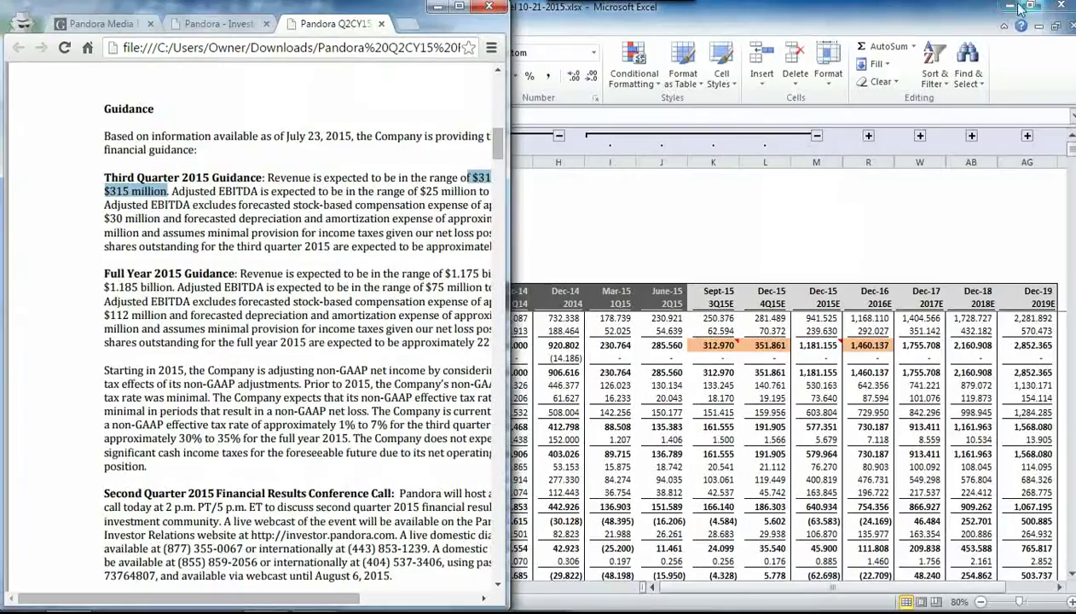
pyautogui.click(1020, 7)
pyautogui.click(1029, 7)
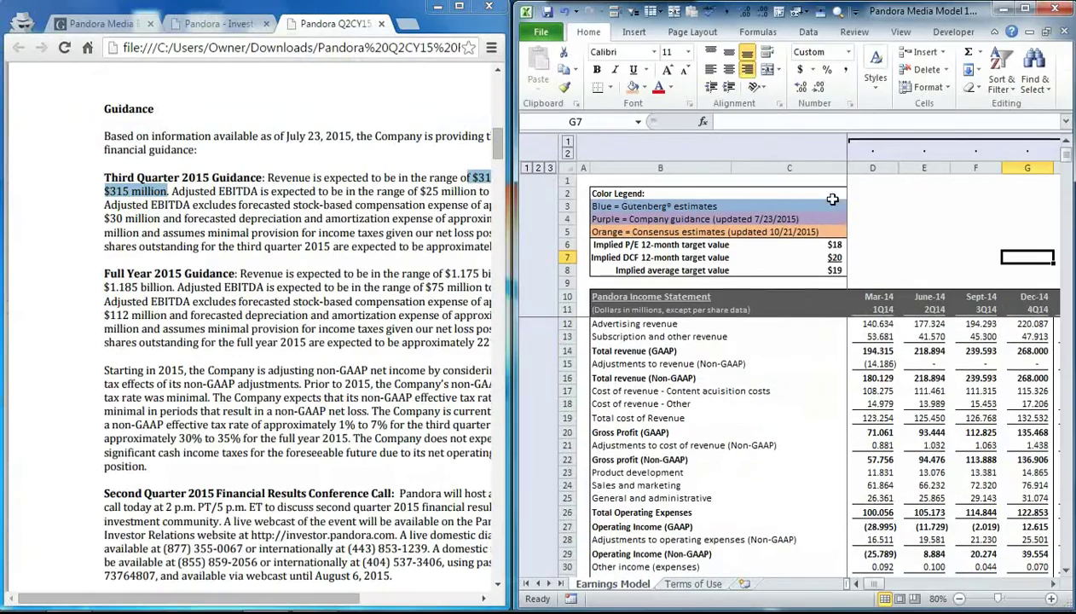
# Step: Highlight the third-quarter 2015 revenue guidance range in the press release and compare it with 3Q15E total revenue (GAAP) in the model
pyautogui.click(861, 232)
pyautogui.click(1054, 584)
pyautogui.click(1054, 584)
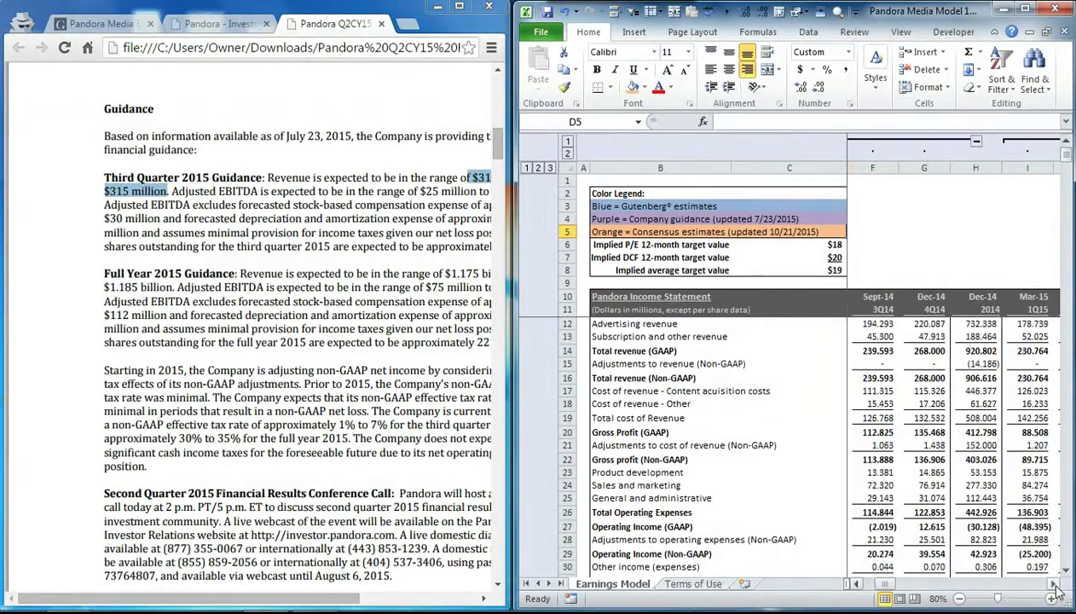
pyautogui.click(1054, 584)
pyautogui.click(1054, 584)
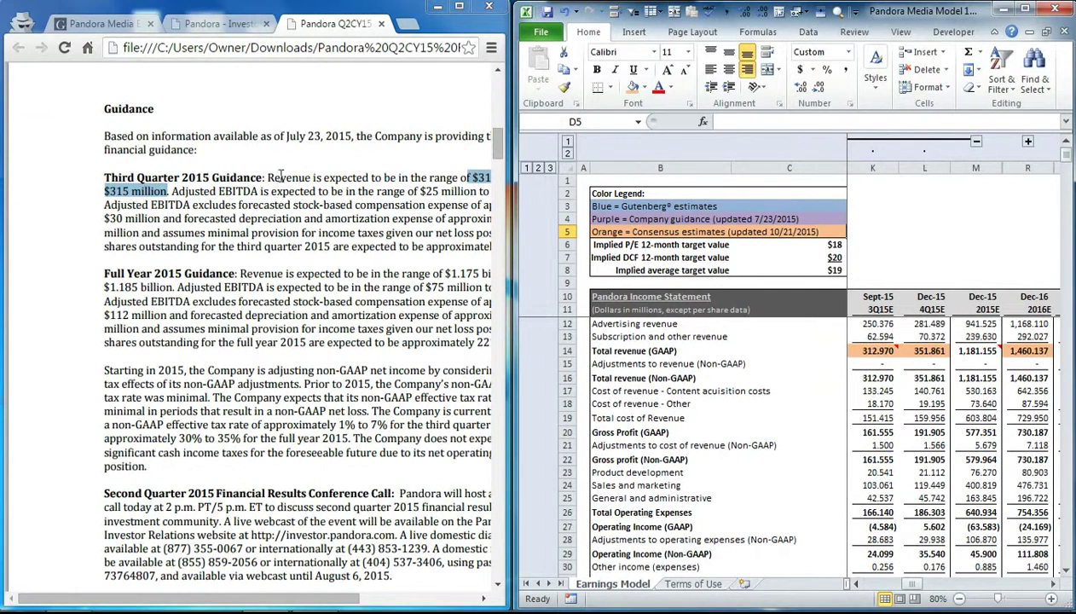
pyautogui.click(313, 203)
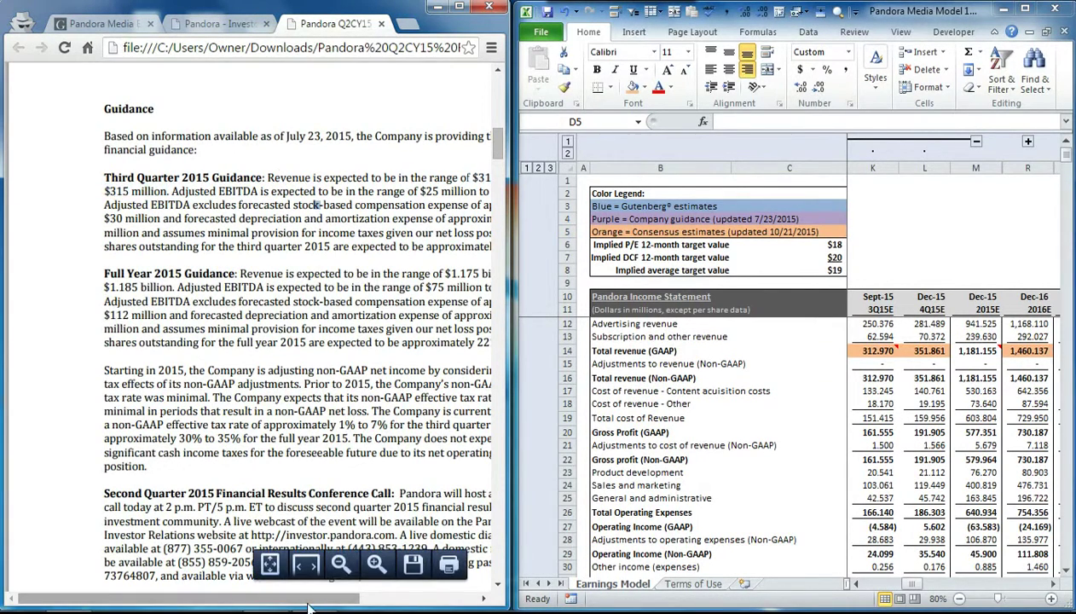
pyautogui.moveTo(309, 607); pyautogui.dragTo(370, 609)
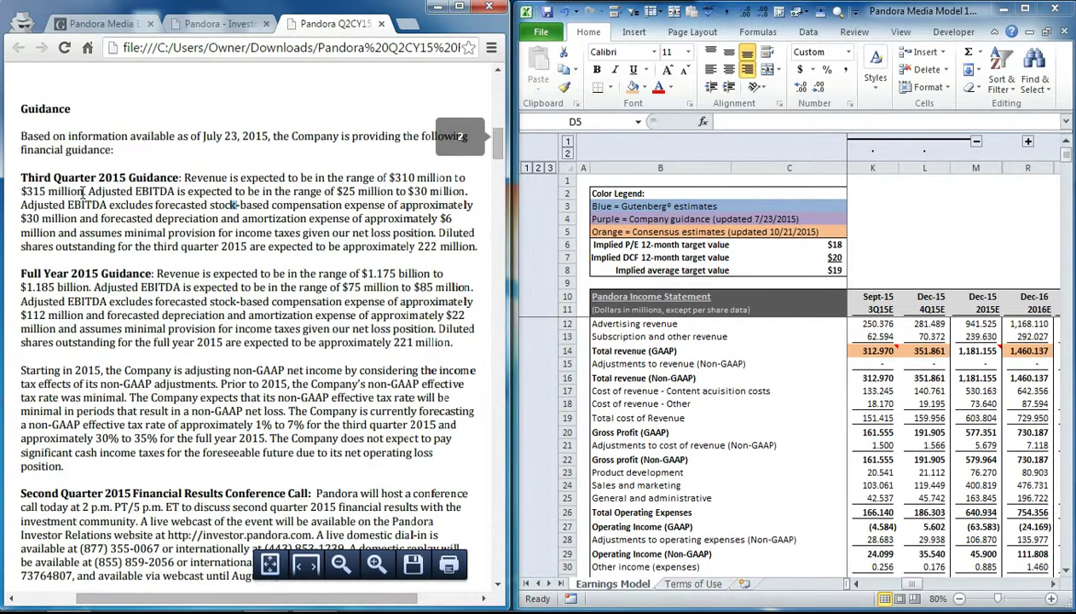
pyautogui.moveTo(83, 191); pyautogui.dragTo(279, 177)
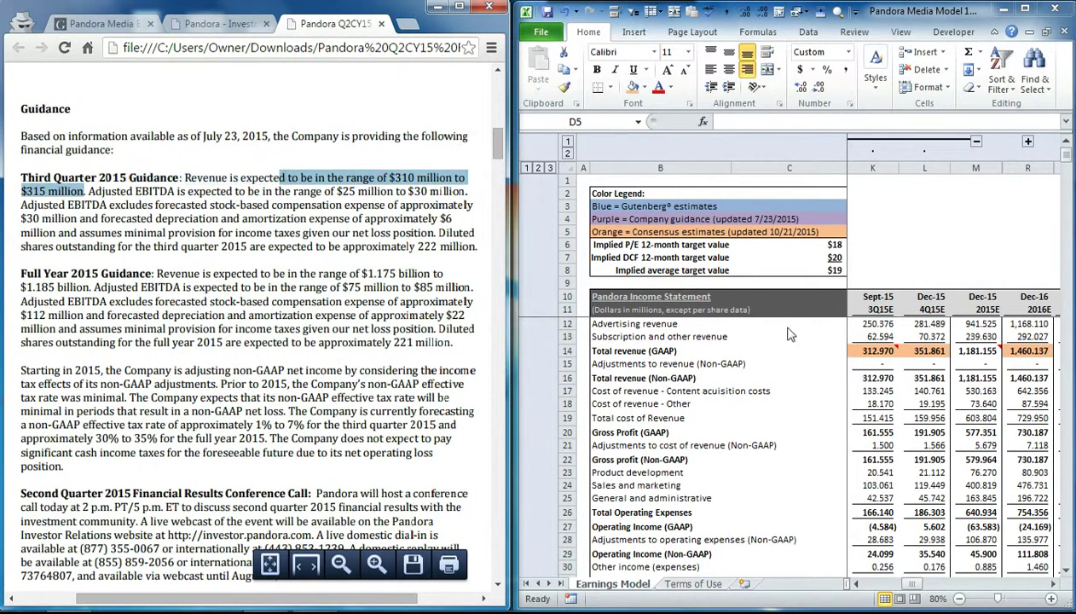
pyautogui.click(885, 350)
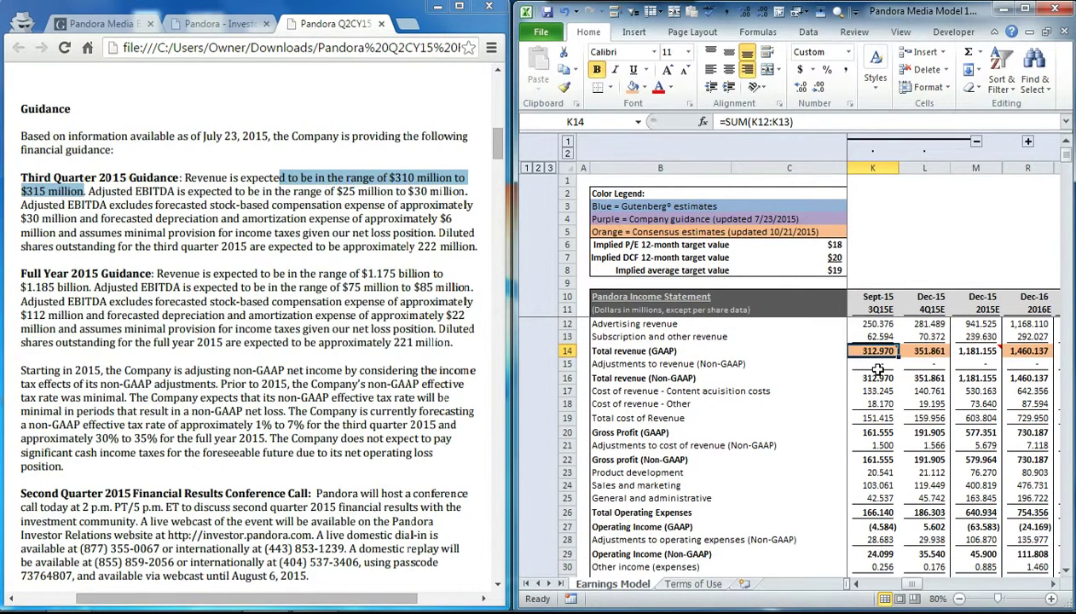
pyautogui.click(869, 256)
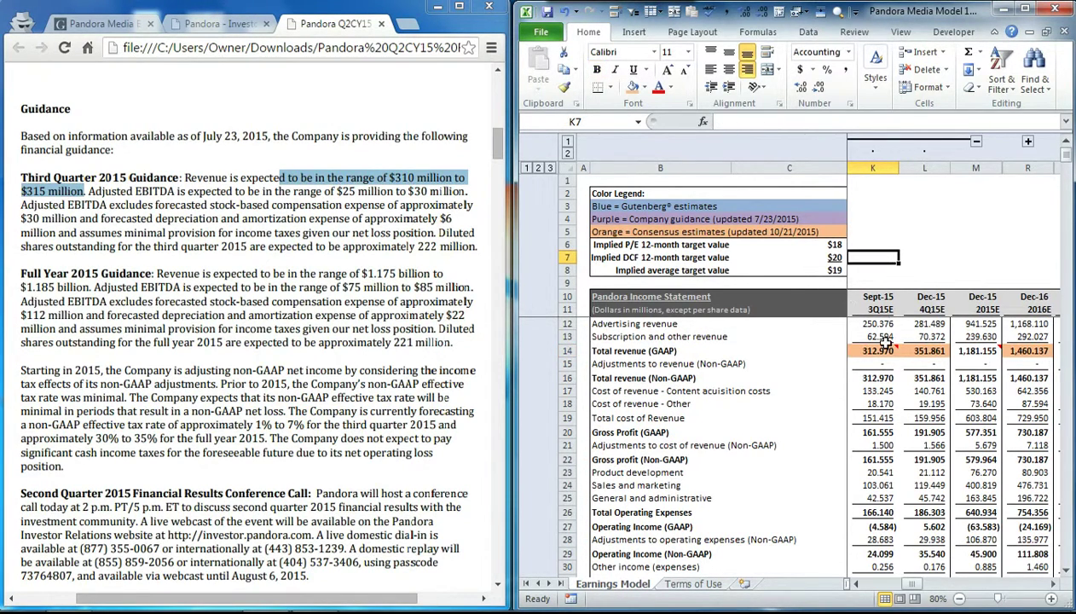
# Step: Maximize the Excel model window and collapse the 2014 quarterly columns
pyautogui.click(1025, 8)
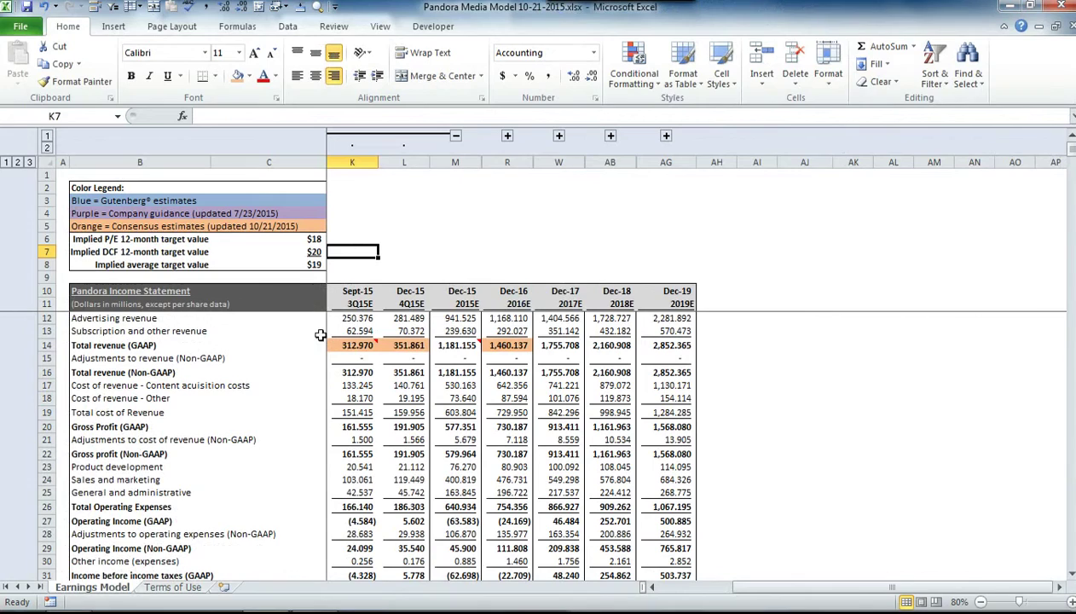
pyautogui.click(348, 260)
pyautogui.moveTo(892, 587); pyautogui.dragTo(831, 587)
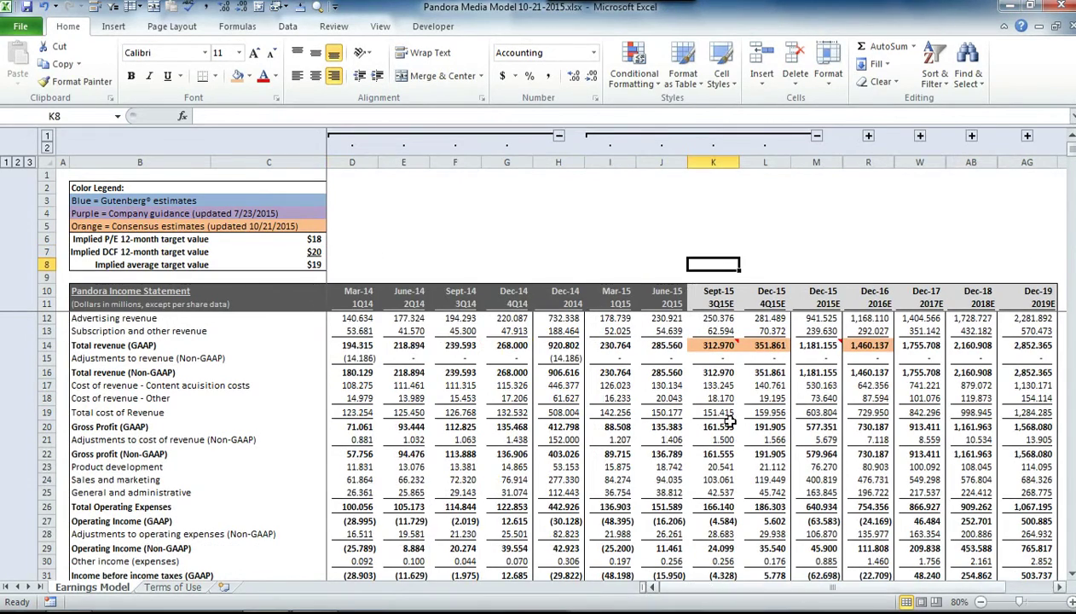
pyautogui.scroll(-2, 616, 236)
pyautogui.click(558, 135)
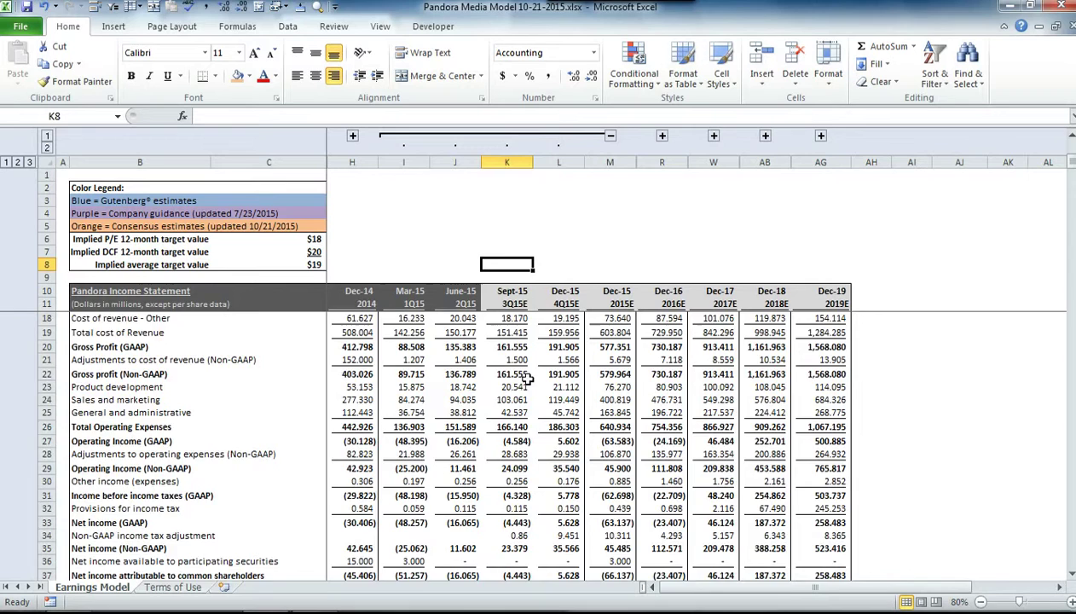
# Step: Examine the mobile listener hours growth, total revenue per thousand listener hours and RPM rows in the Segment Data section
pyautogui.scroll(-5, 528, 397)
pyautogui.scroll(-4, 528, 397)
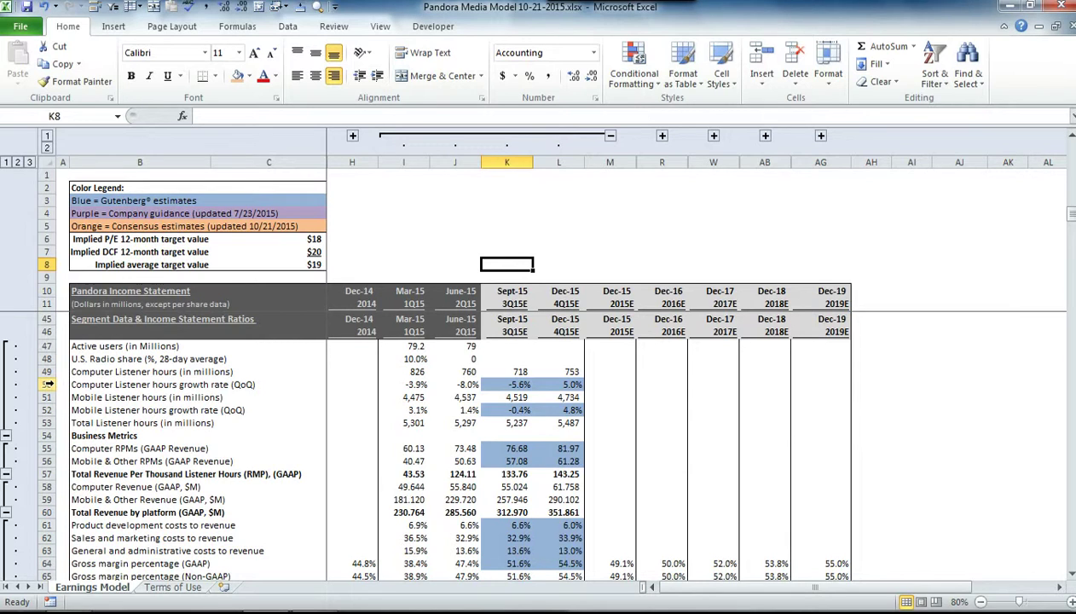
pyautogui.click(47, 410)
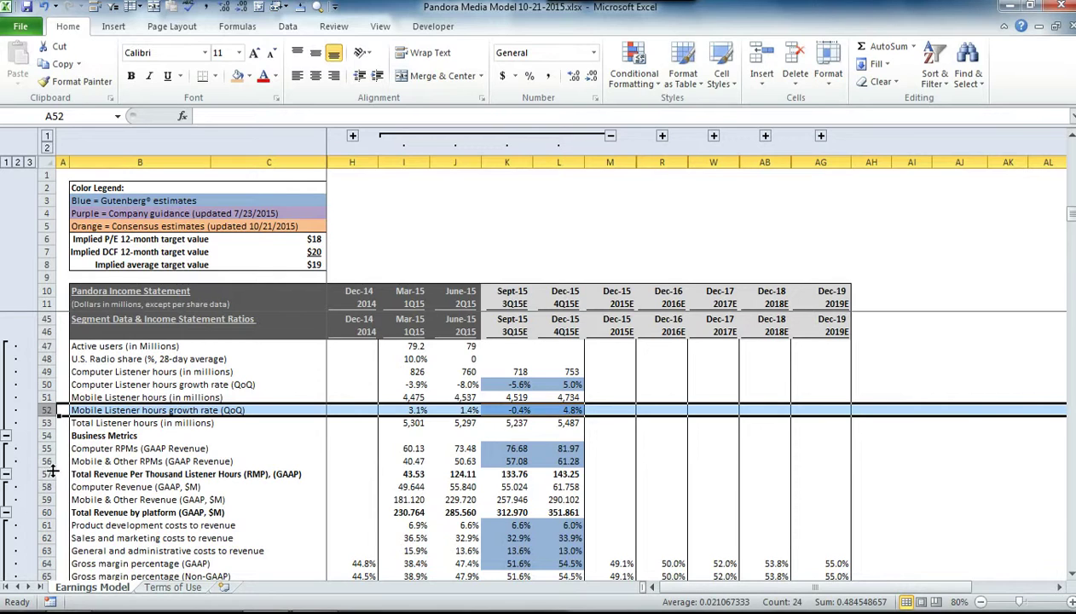
pyautogui.click(47, 474)
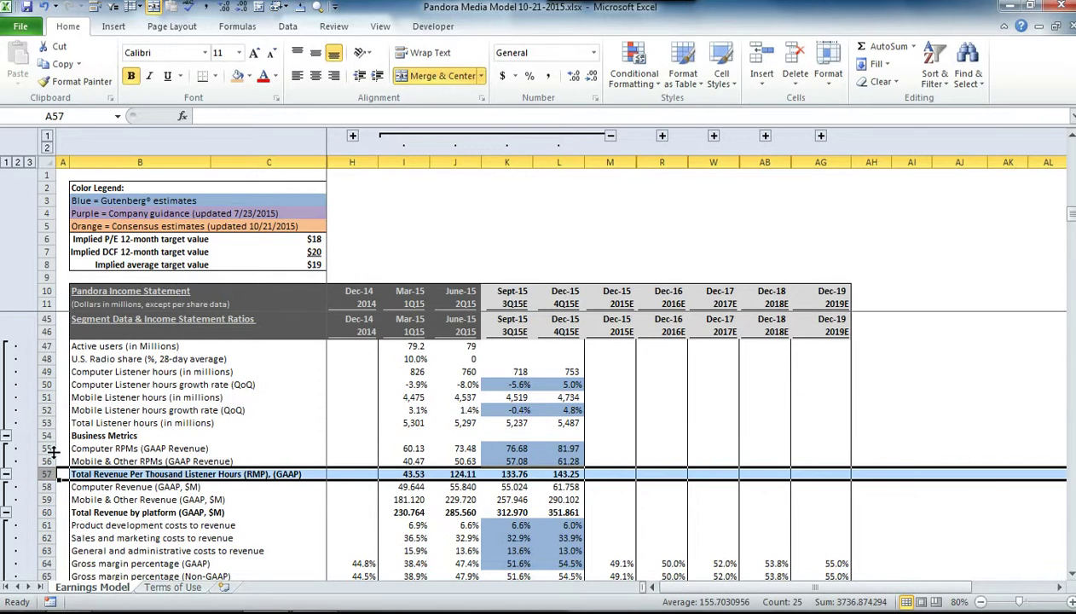
pyautogui.moveTo(47, 448); pyautogui.dragTo(51, 461)
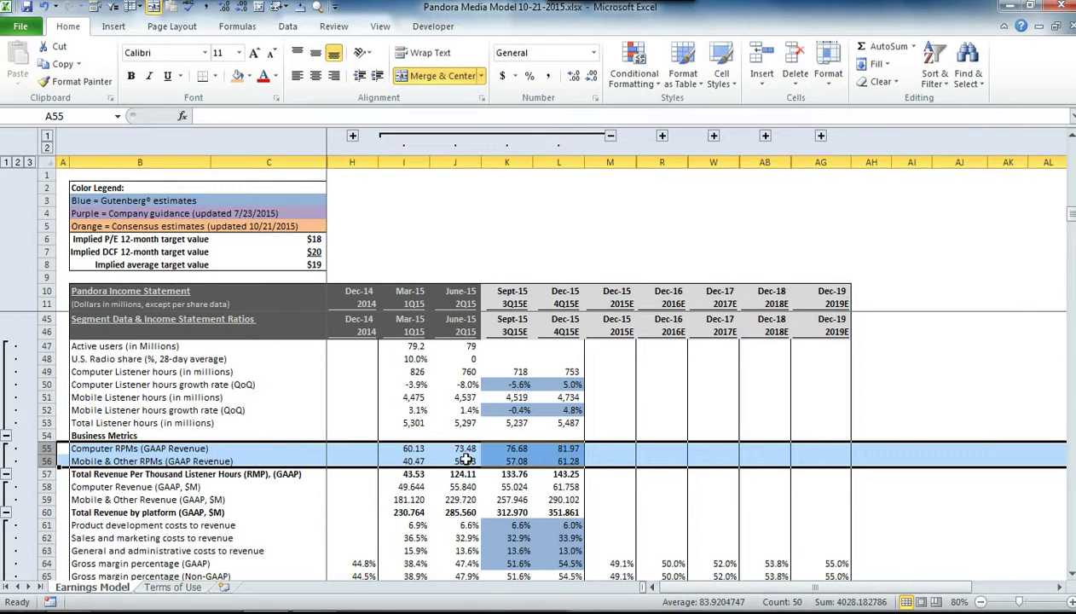
# Step: Expand the 2014 quarterly columns and inspect the 3Q15E inputs for Computer RPMs, Mobile & Other RPMs and mobile listener hours growth rate
pyautogui.click(507, 449)
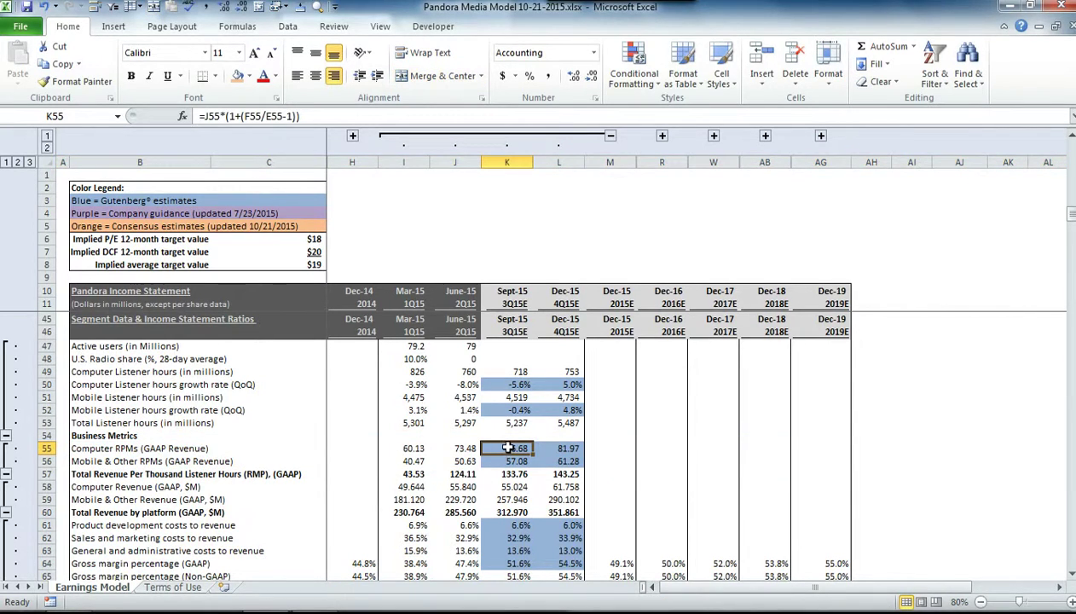
pyautogui.click(352, 135)
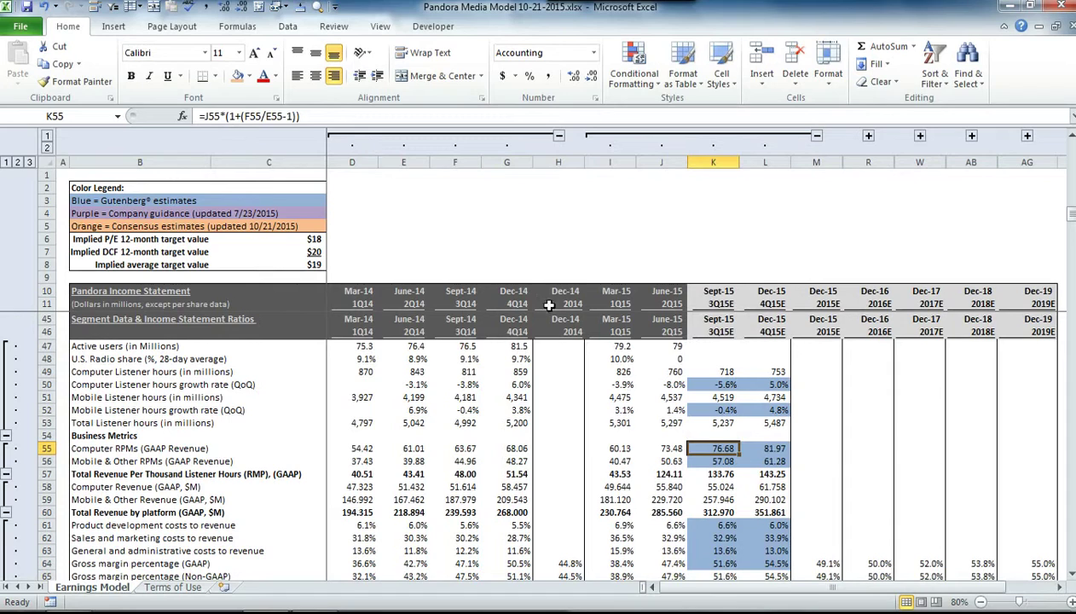
pyautogui.doubleClick(715, 448)
pyautogui.press('Return')
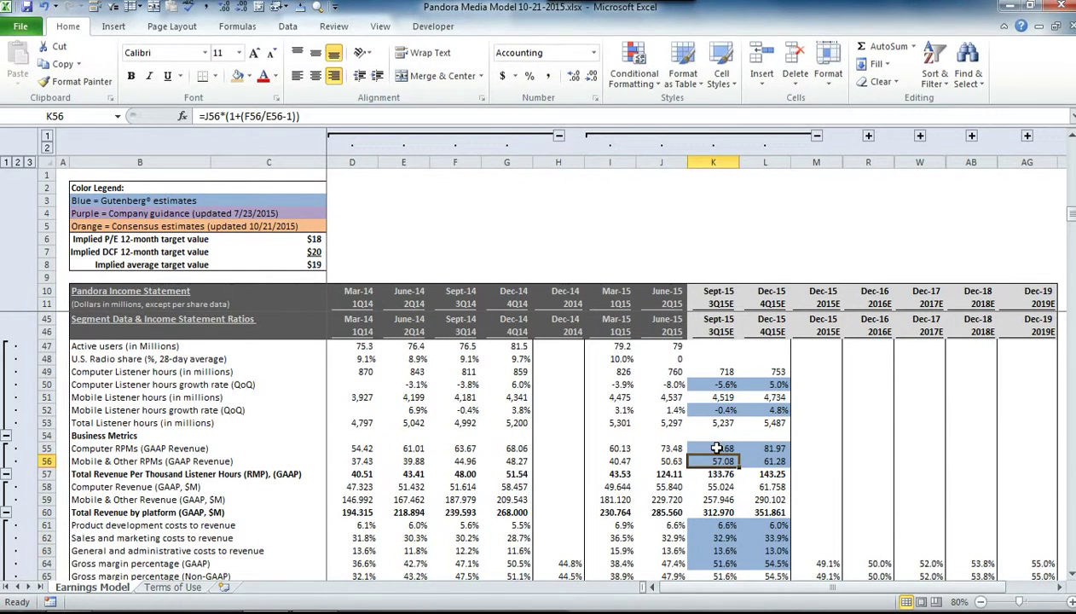
pyautogui.doubleClick(715, 460)
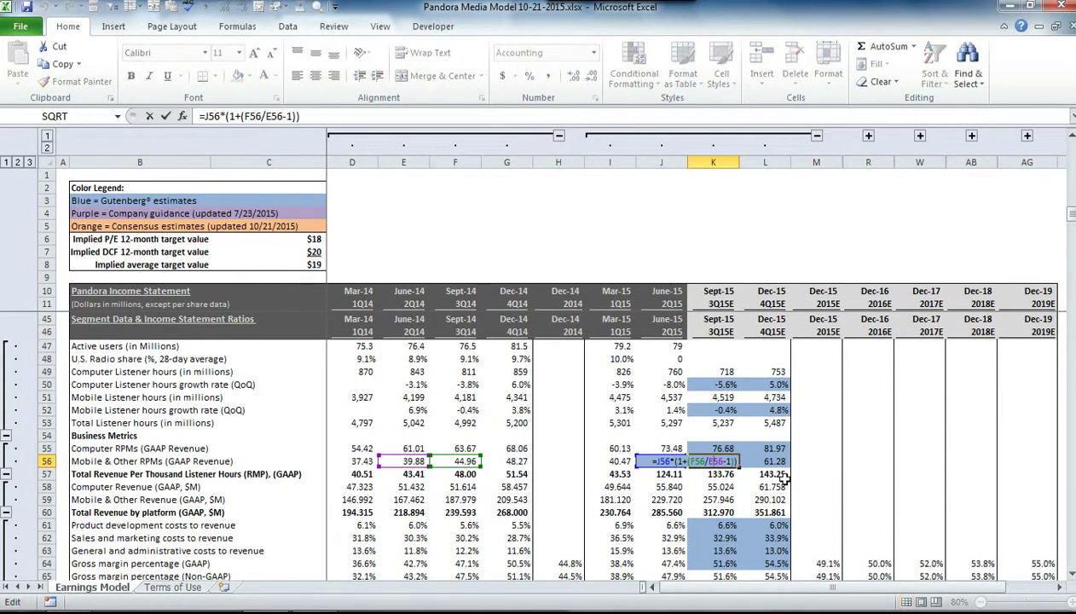
pyautogui.press('Return')
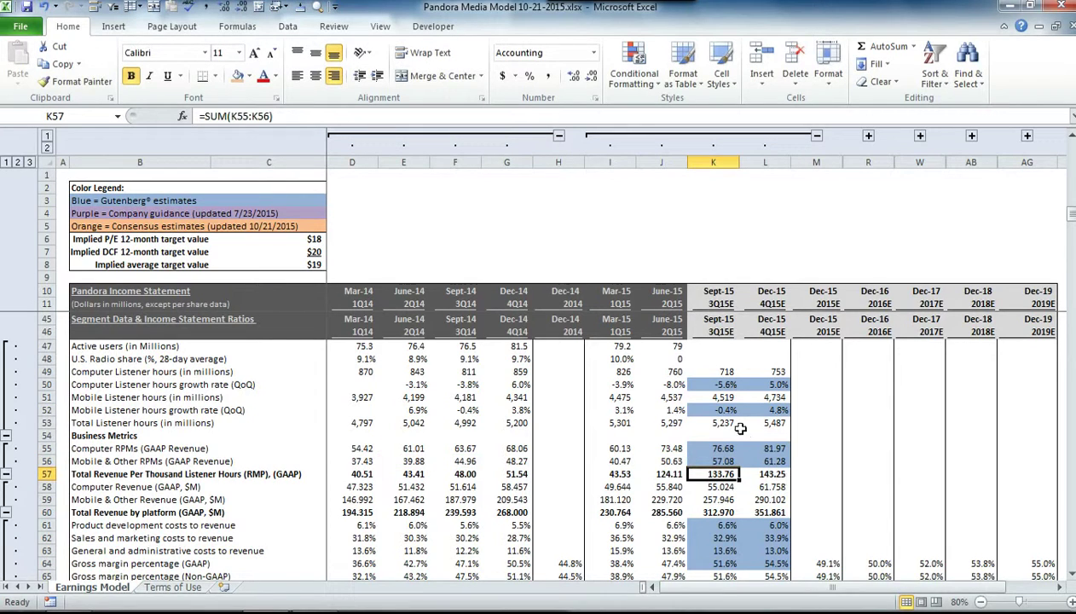
pyautogui.click(720, 412)
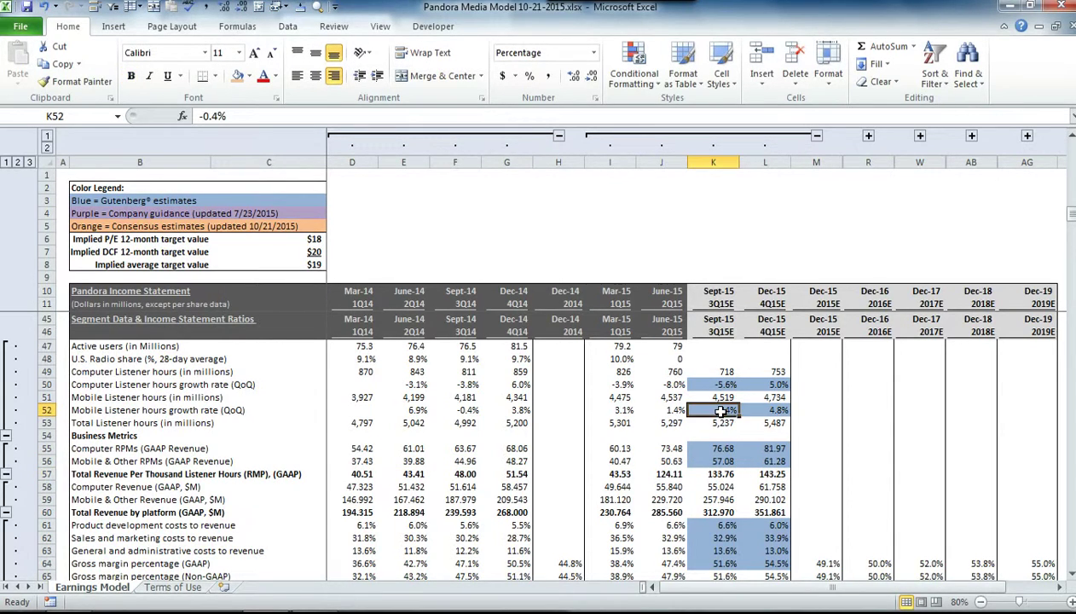
# Step: Compare the 3Q15E mobile and computer listener hours growth rates (QoQ) with their 3Q14 counterparts
pyautogui.click(467, 410)
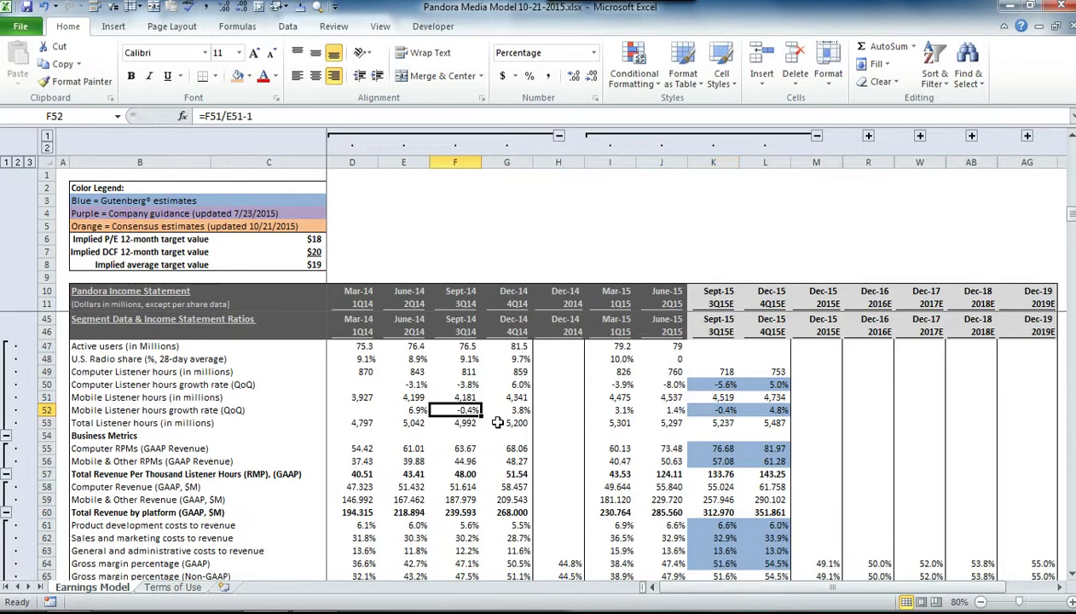
pyautogui.click(726, 410)
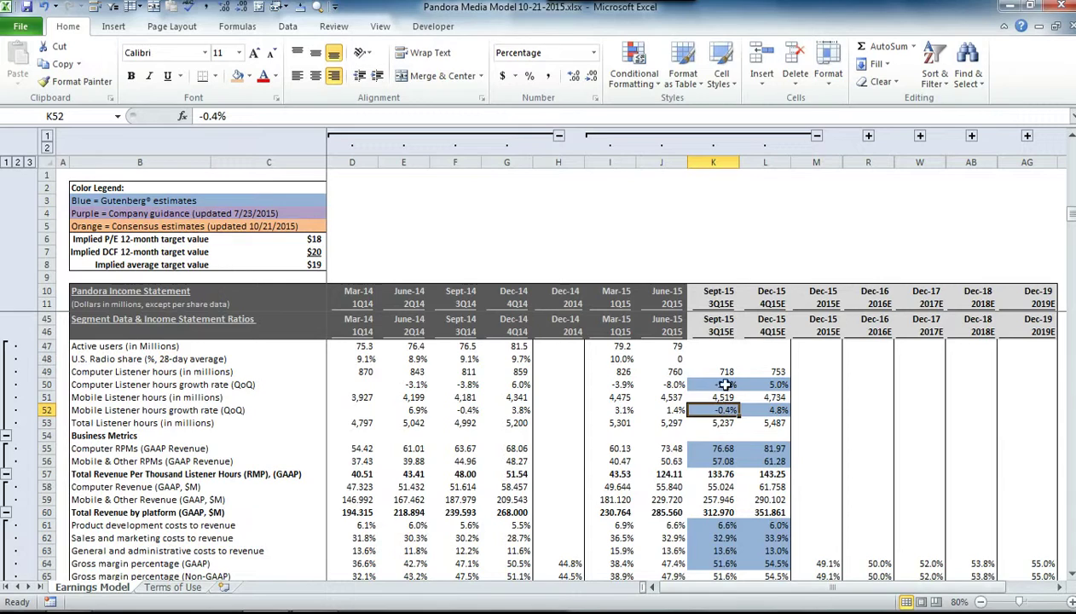
pyautogui.click(724, 384)
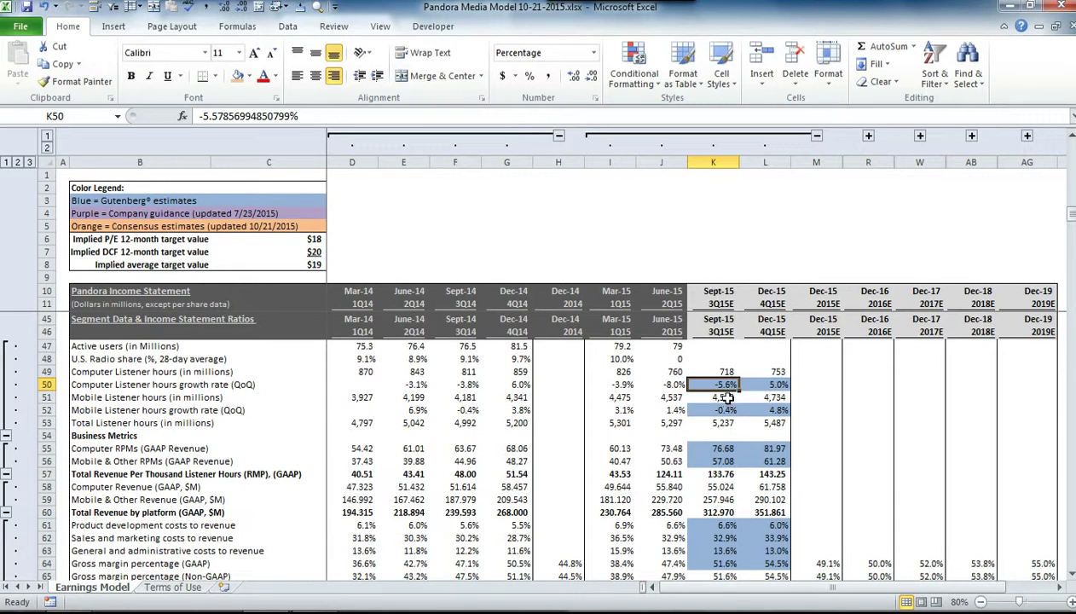
pyautogui.click(464, 385)
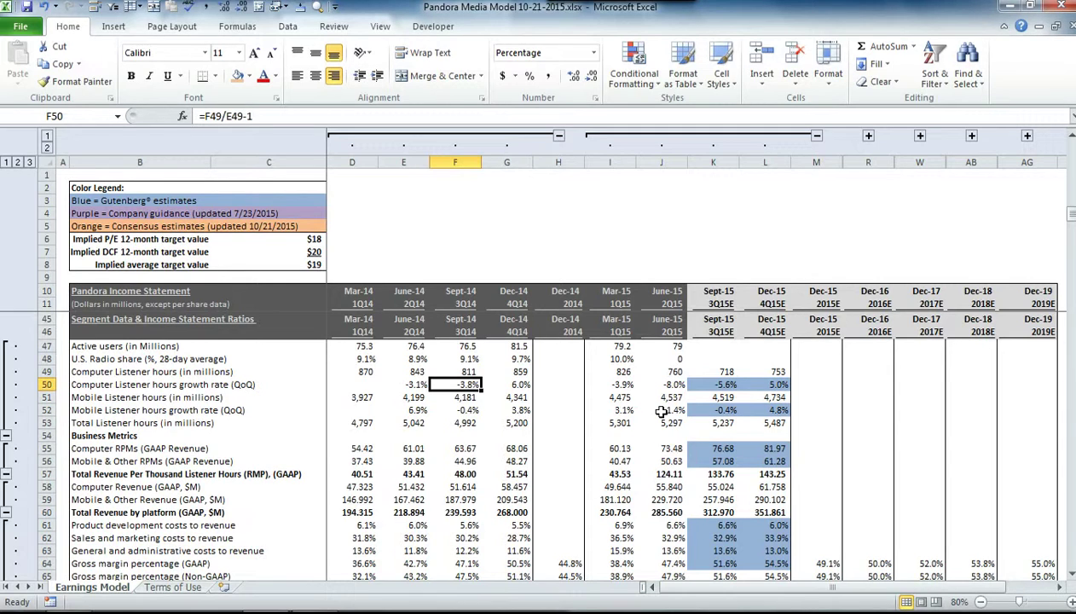
# Step: Compare the 3Q15E GAAP gross margin percentage with the 3Q14 figure
pyautogui.click(715, 260)
pyautogui.scroll(-3, 726, 302)
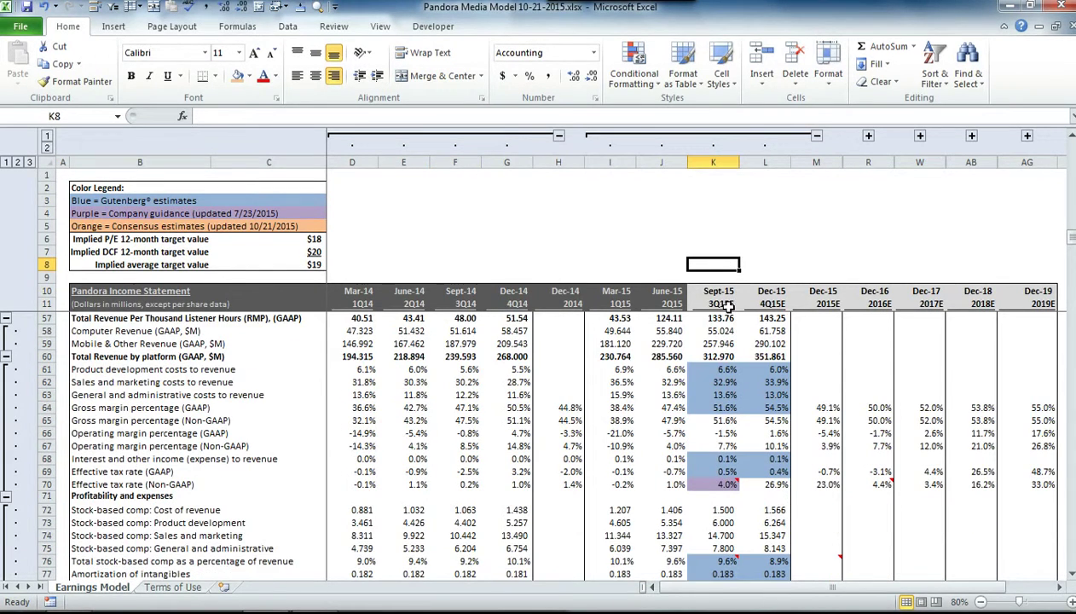
pyautogui.click(718, 408)
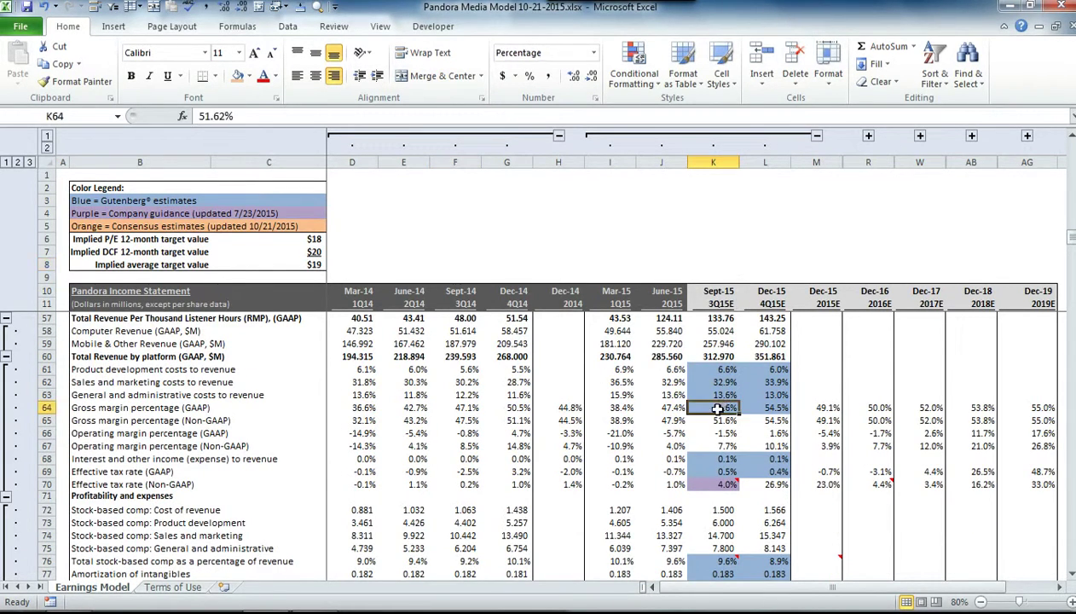
pyautogui.click(451, 410)
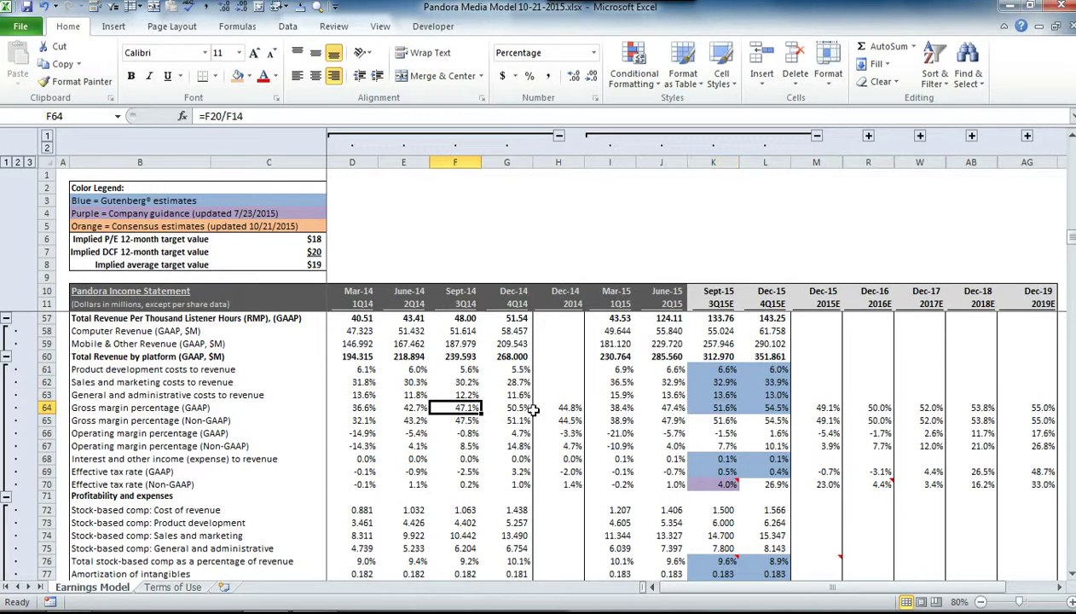
pyautogui.click(721, 409)
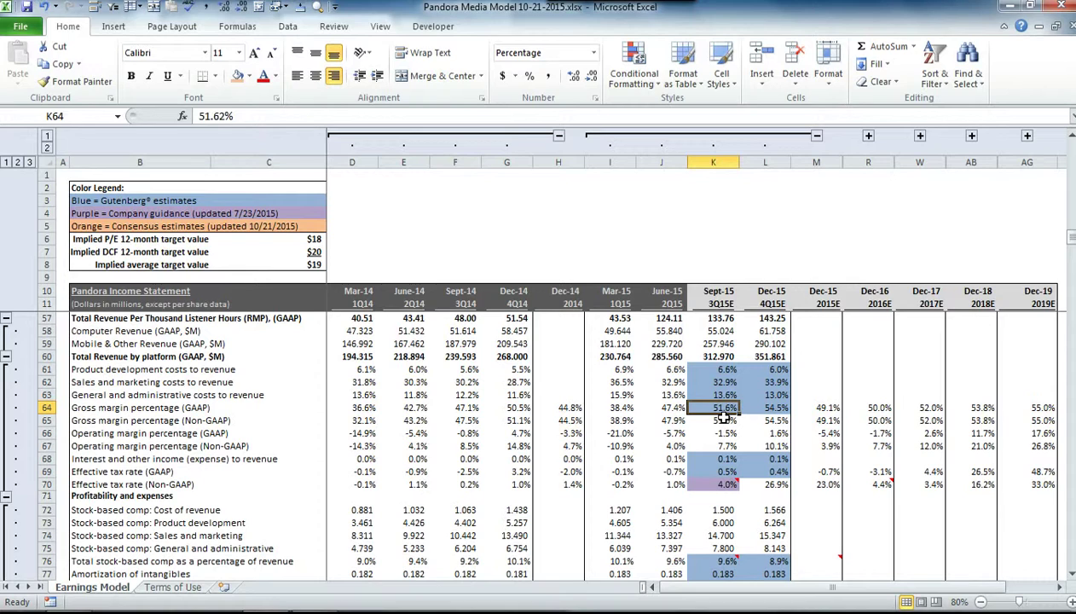
# Step: Compare the 3Q15E product development, sales and marketing, and general and administrative cost ratios with the 2Q15 ratios
pyautogui.click(719, 395)
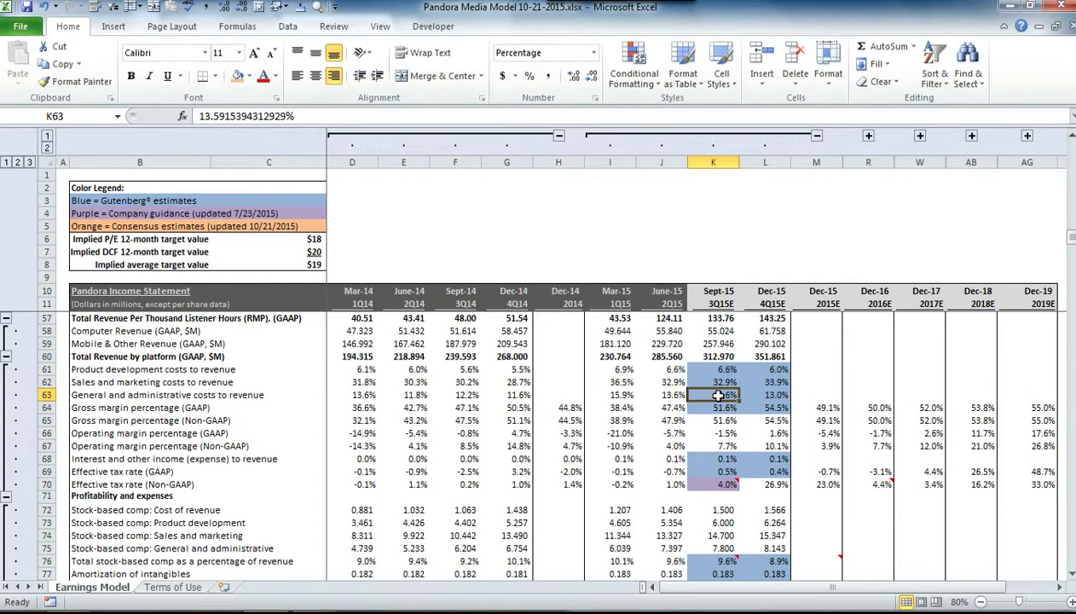
pyautogui.moveTo(708, 370); pyautogui.dragTo(708, 395)
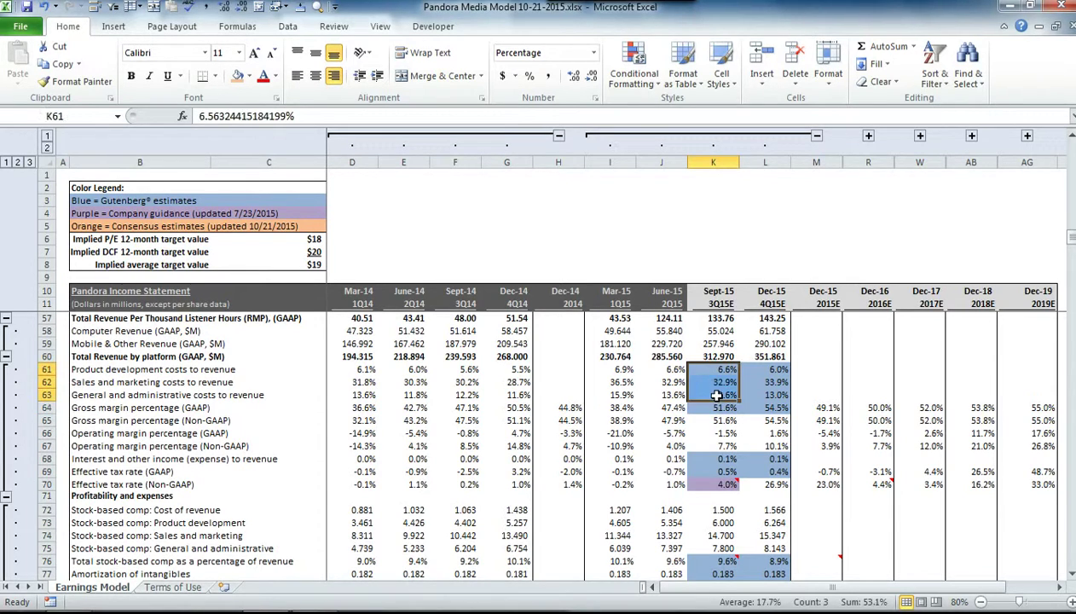
pyautogui.click(675, 369)
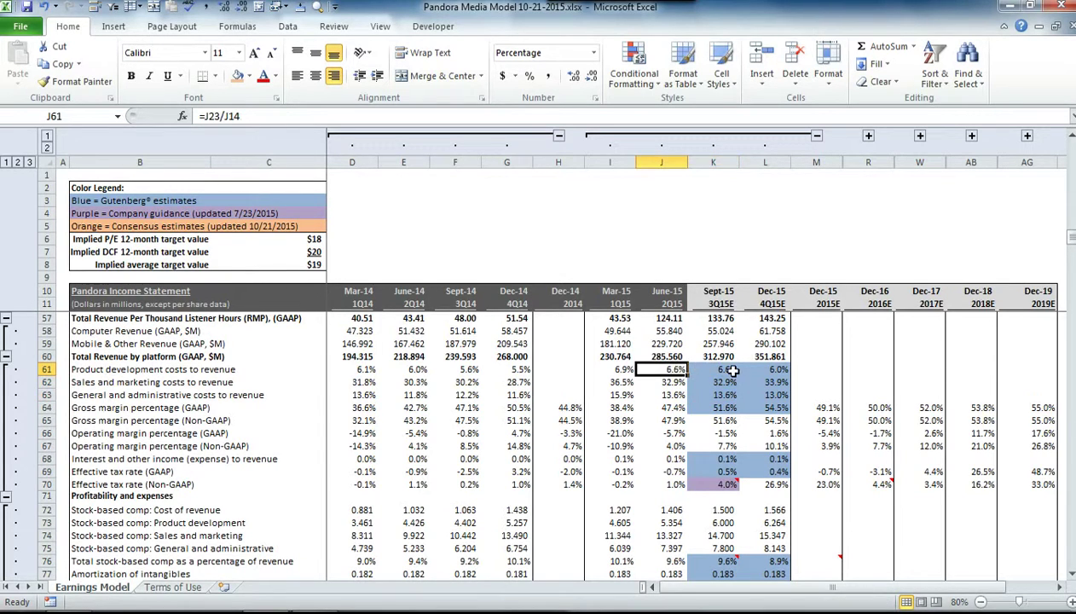
pyautogui.click(733, 370)
pyautogui.click(672, 381)
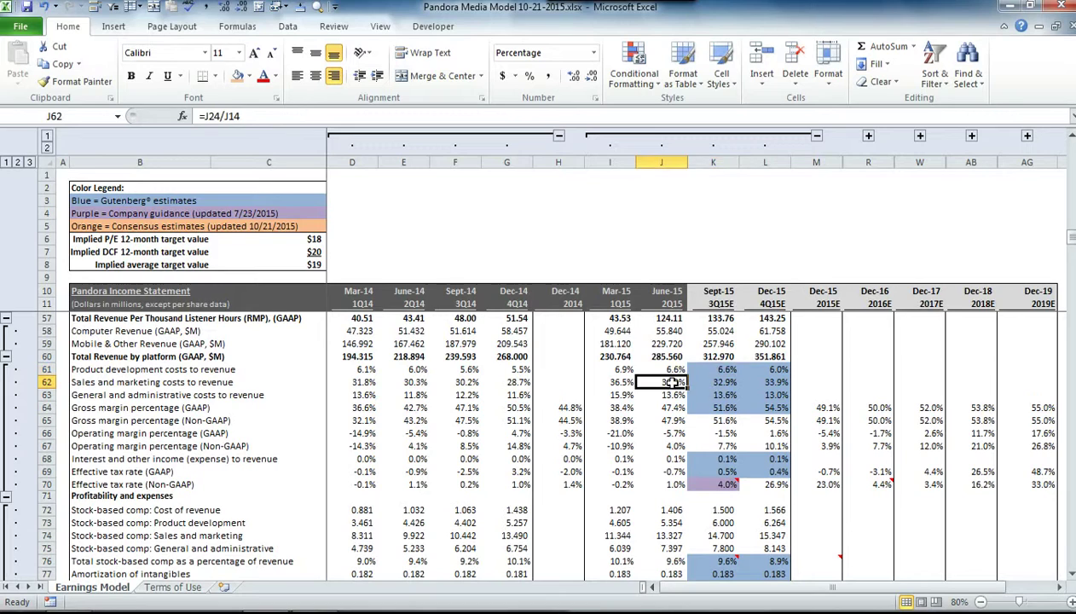
pyautogui.press('Right')
pyautogui.click(656, 394)
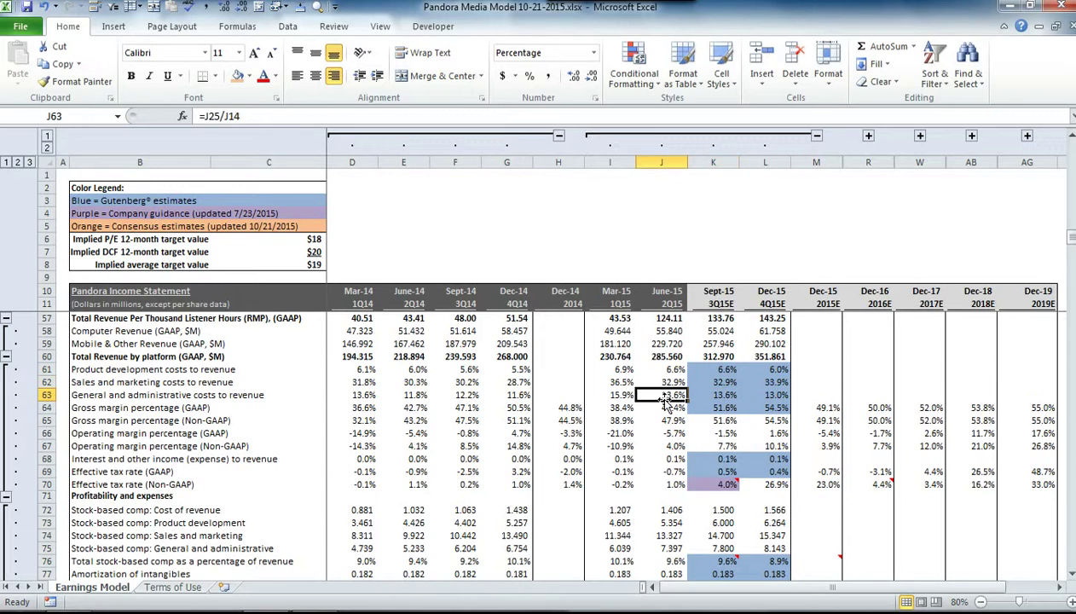
pyautogui.press('Right')
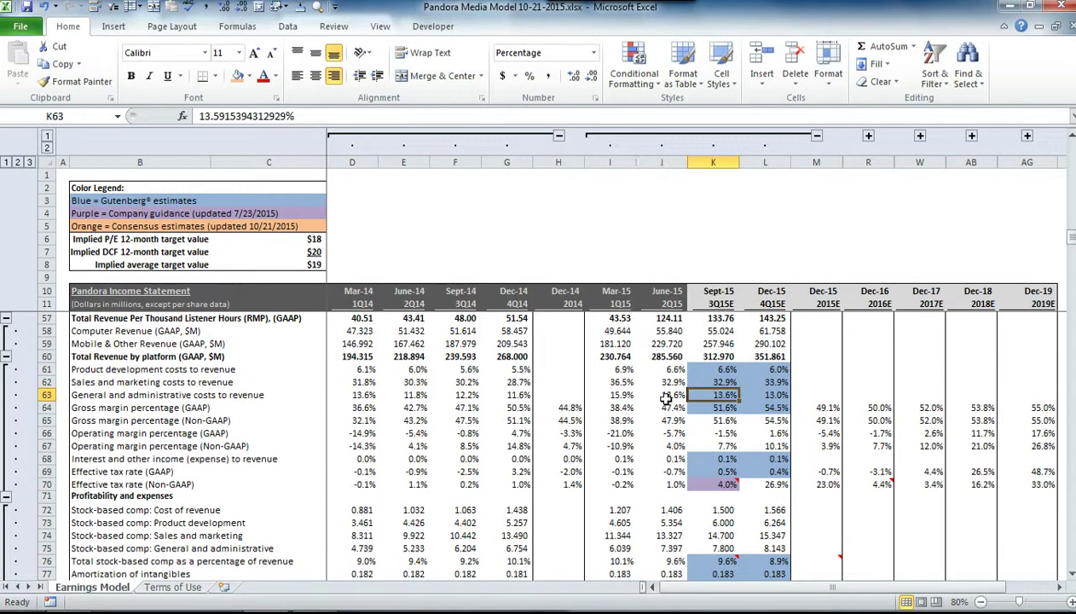
pyautogui.click(718, 406)
# Step: Restore the model window beside the press release and highlight the third-quarter Adjusted EBITDA and stock-based compensation guidance
pyautogui.click(1035, 6)
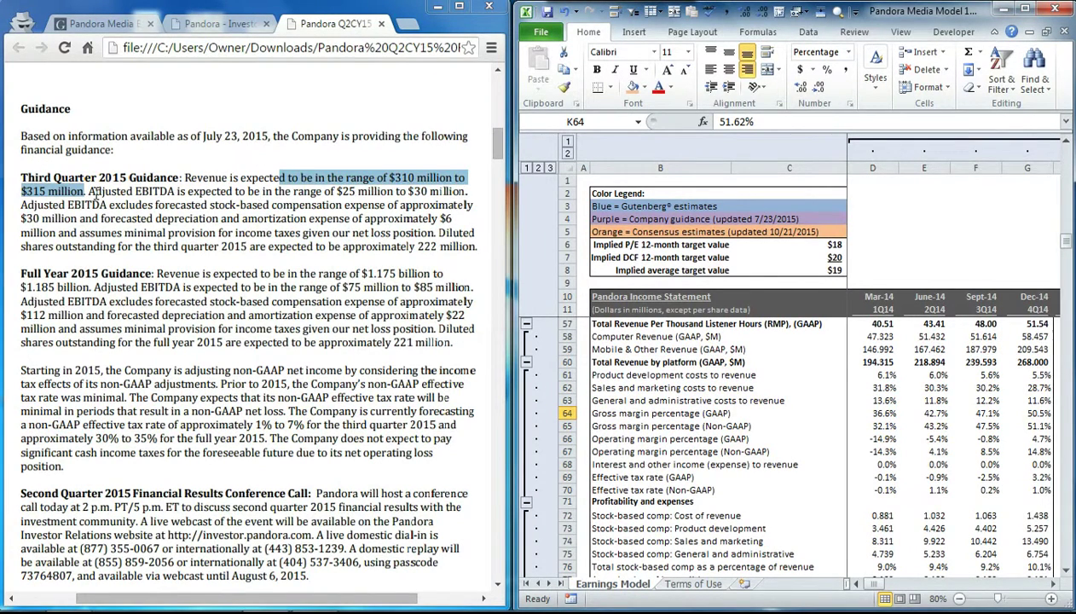
pyautogui.moveTo(90, 191); pyautogui.dragTo(461, 191)
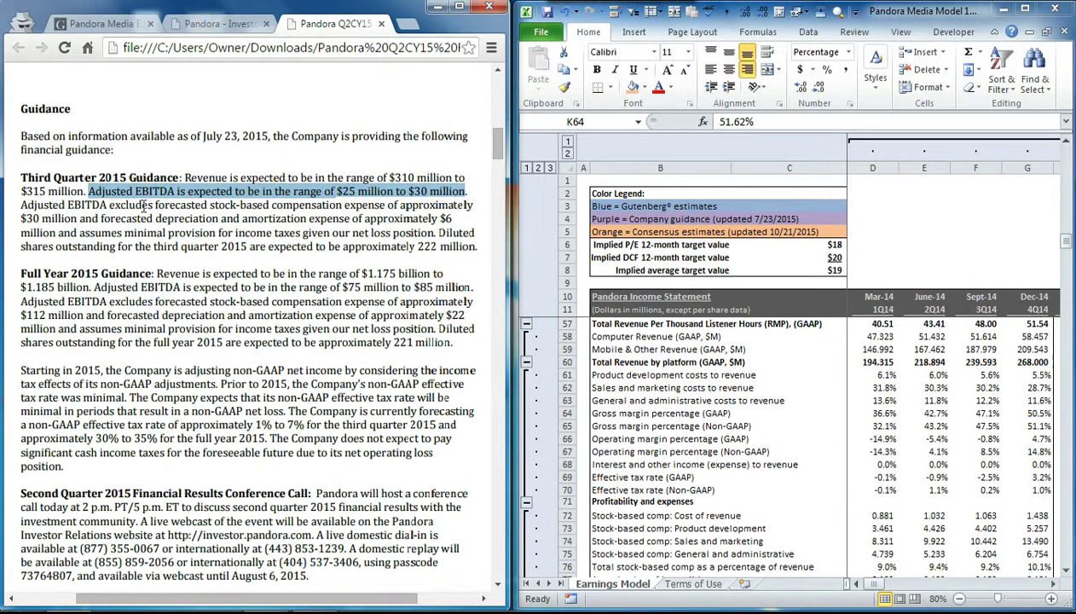
pyautogui.moveTo(209, 208); pyautogui.dragTo(90, 220)
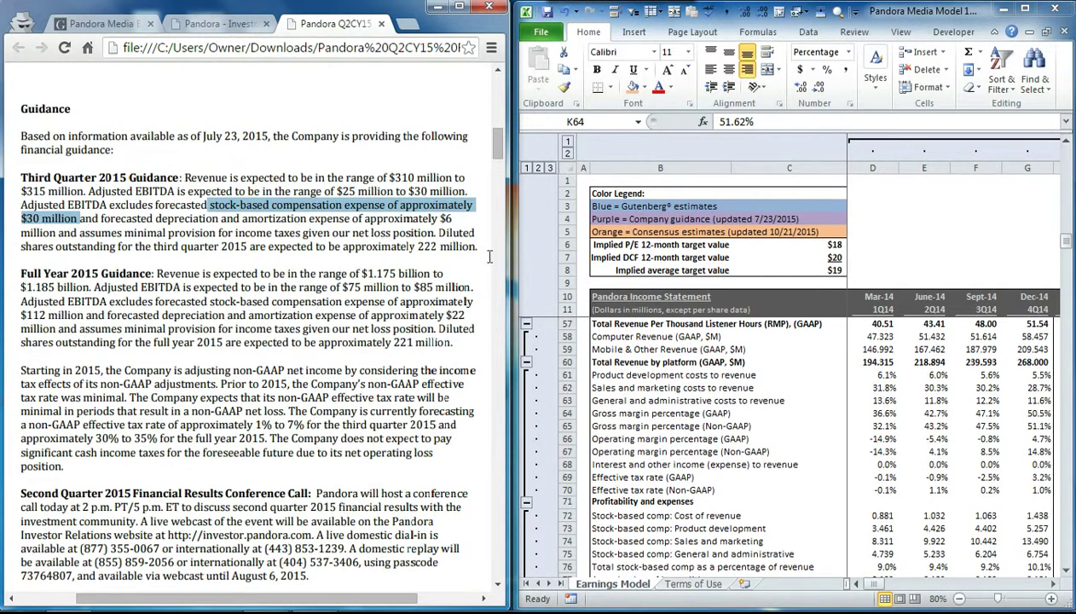
# Step: Inspect the 3Q15E stock-based comp formula in the Summary of Non-GAAP adjustments section
pyautogui.click(972, 217)
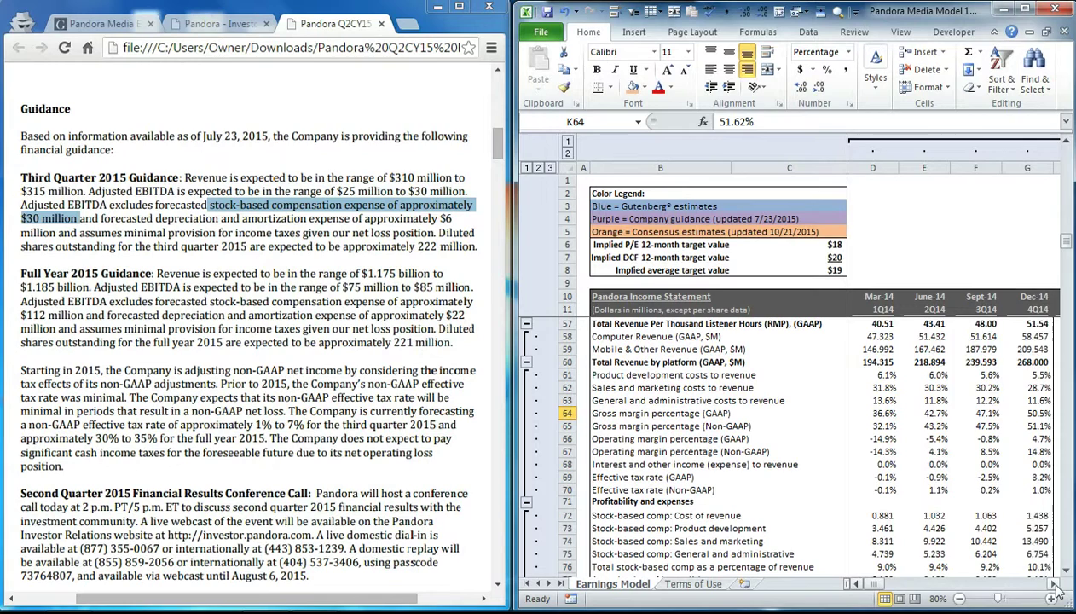
pyautogui.click(1055, 588)
pyautogui.click(1055, 588)
pyautogui.click(1054, 588)
pyautogui.scroll(-2, 958, 390)
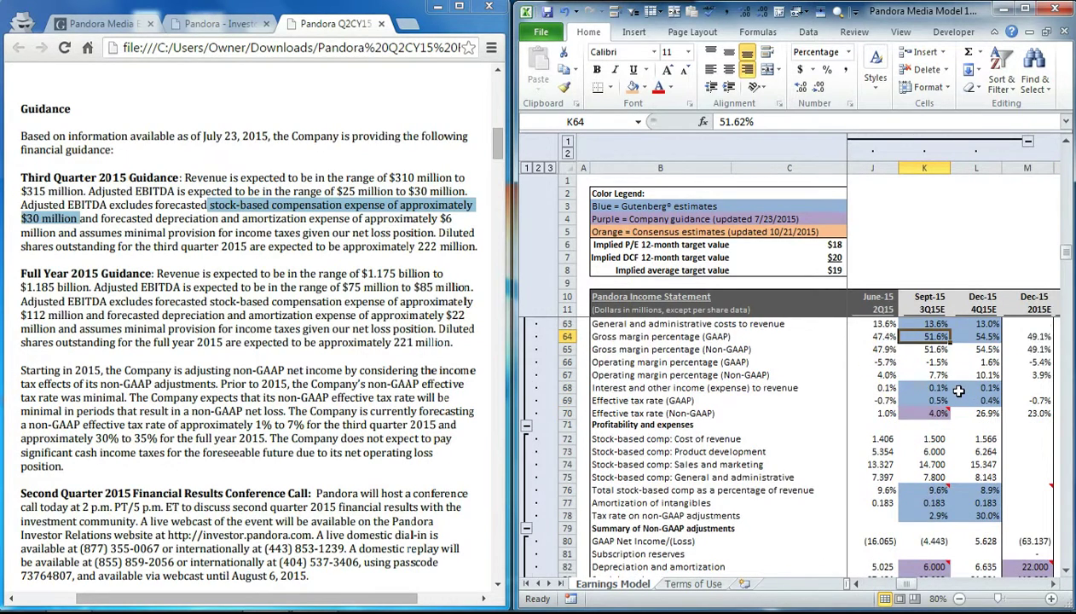
pyautogui.scroll(-2, 958, 390)
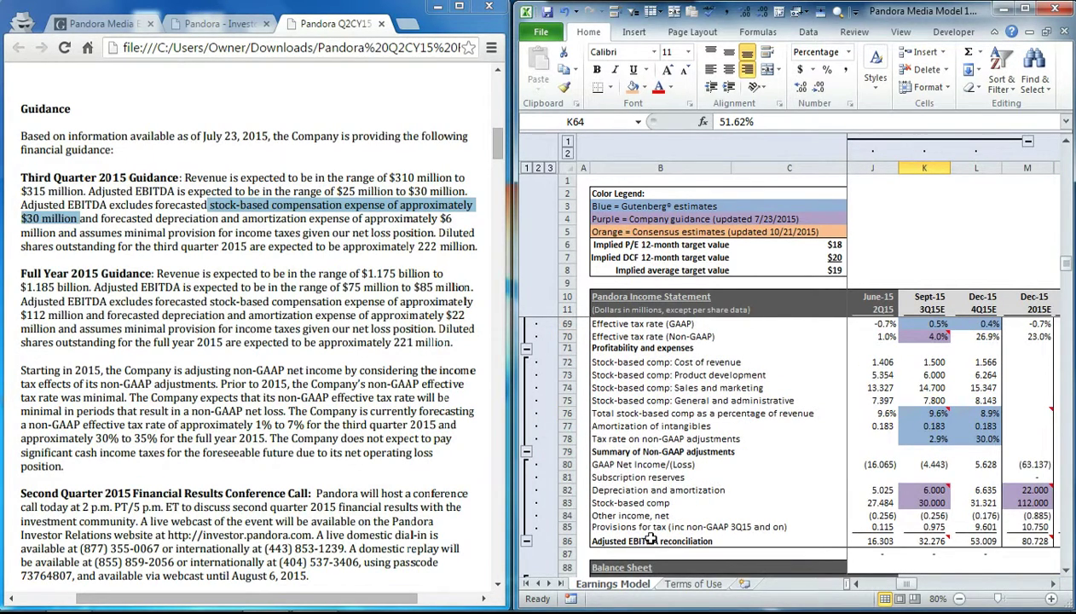
pyautogui.click(904, 502)
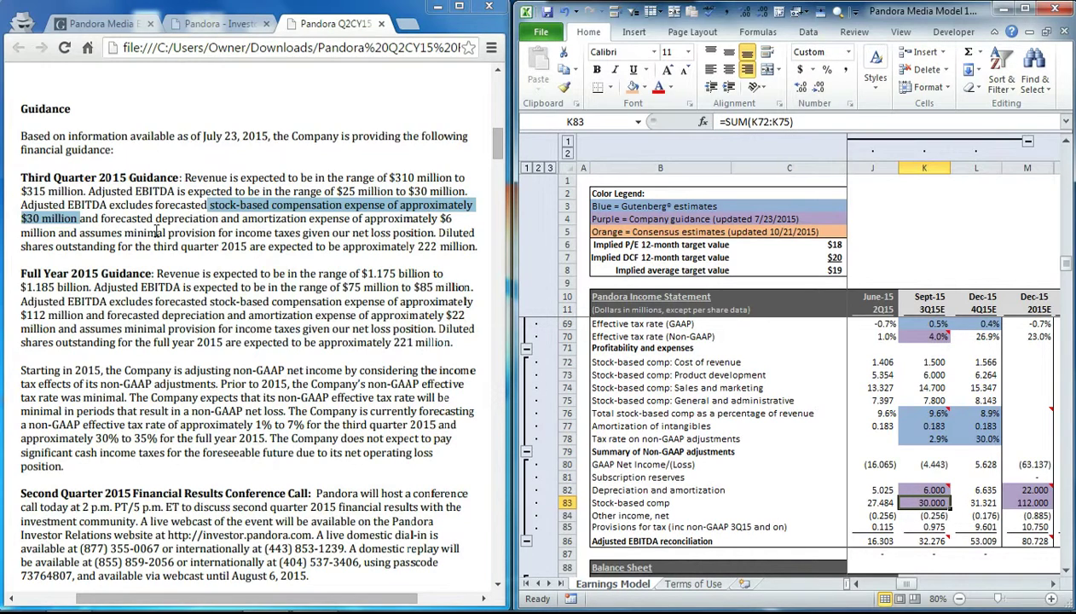
# Step: Highlight the third-quarter depreciation and amortization guidance and check it against the 3Q15E depreciation and amortization cell
pyautogui.moveTo(100, 219); pyautogui.dragTo(452, 219)
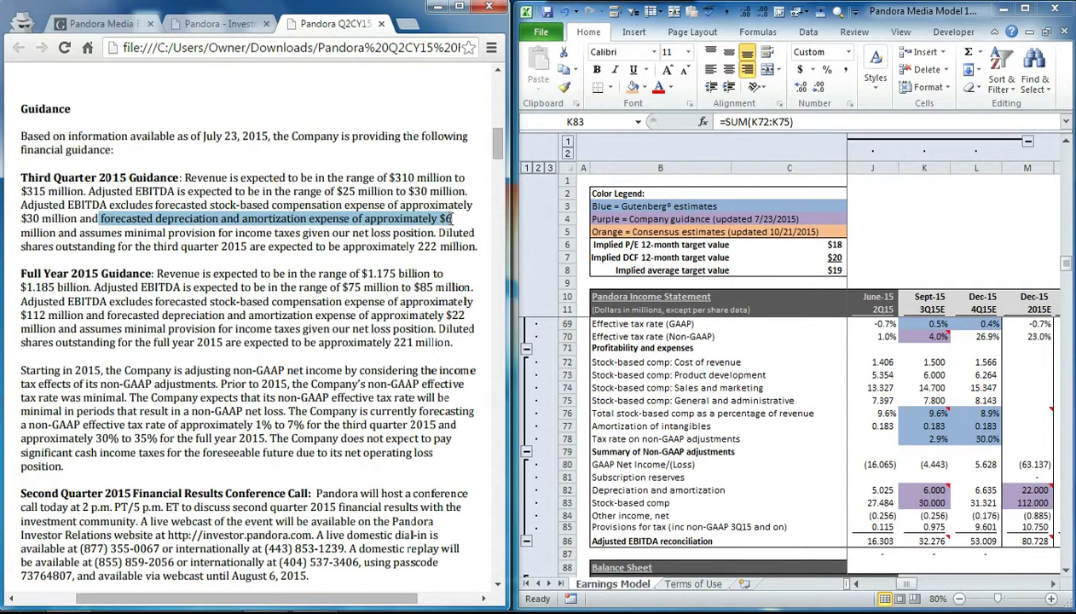
pyautogui.click(923, 501)
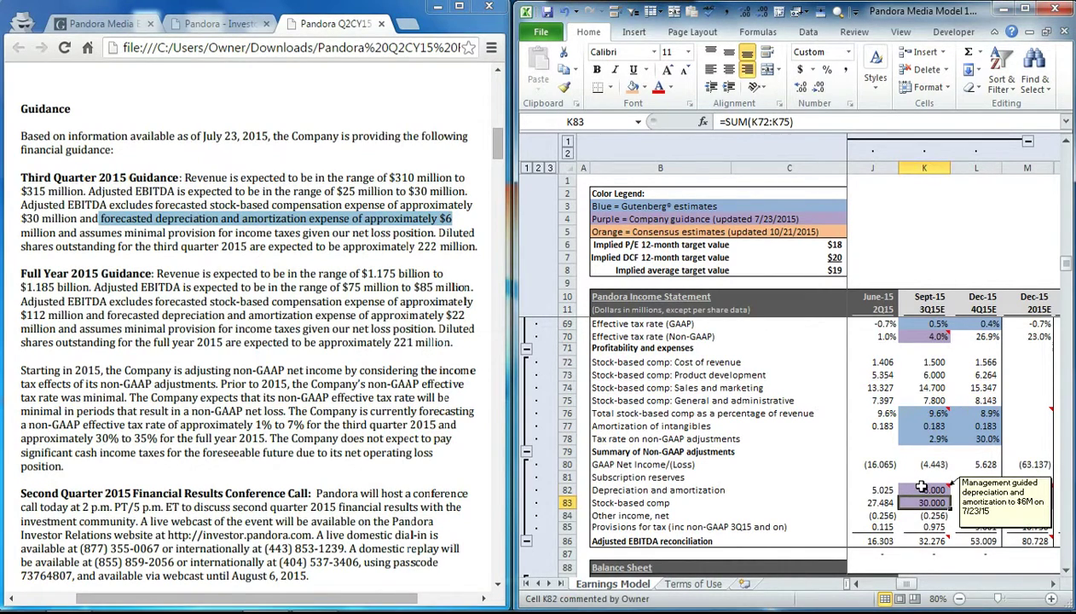
pyautogui.click(922, 488)
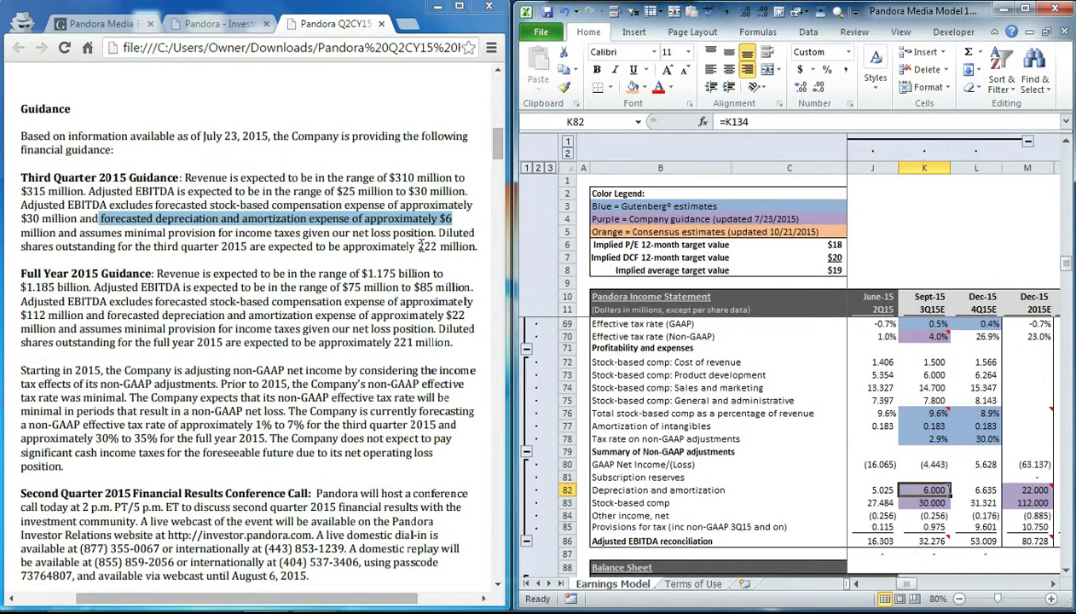
# Step: Inspect the 2Q15 and 3Q15E provisions for income tax and the 3Q15E GAAP diluted shares outstanding in the income statement
pyautogui.click(978, 412)
pyautogui.scroll(15, 978, 413)
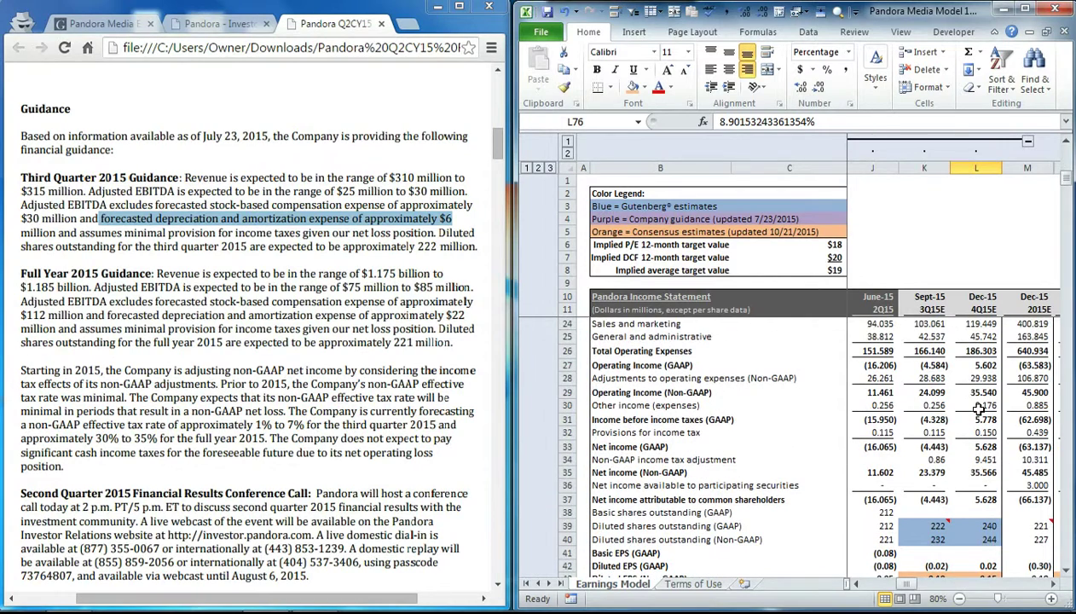
pyautogui.click(916, 433)
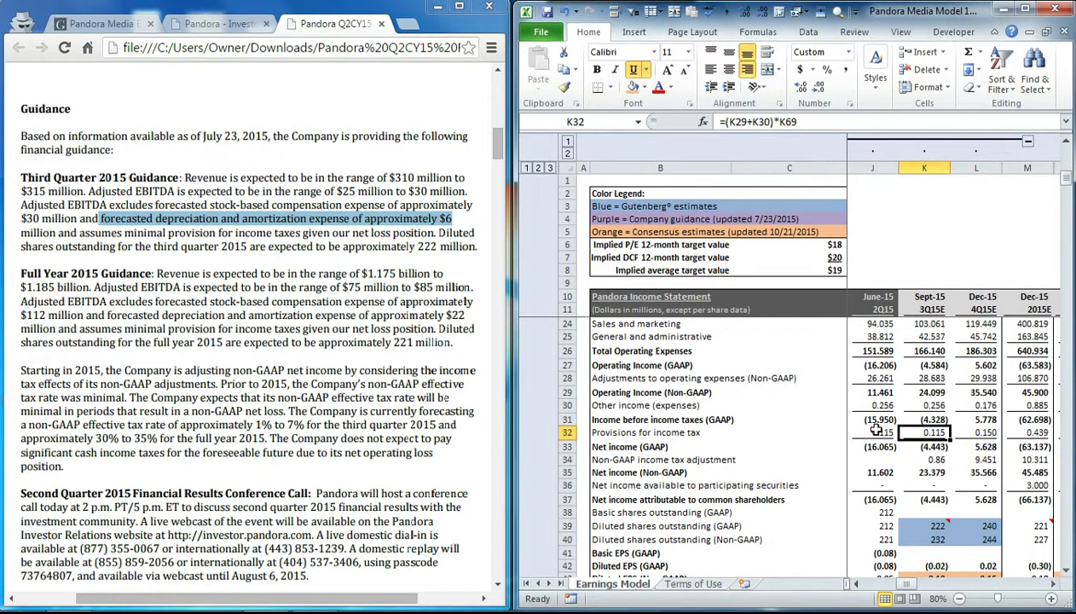
pyautogui.click(868, 431)
pyautogui.click(924, 433)
pyautogui.click(908, 524)
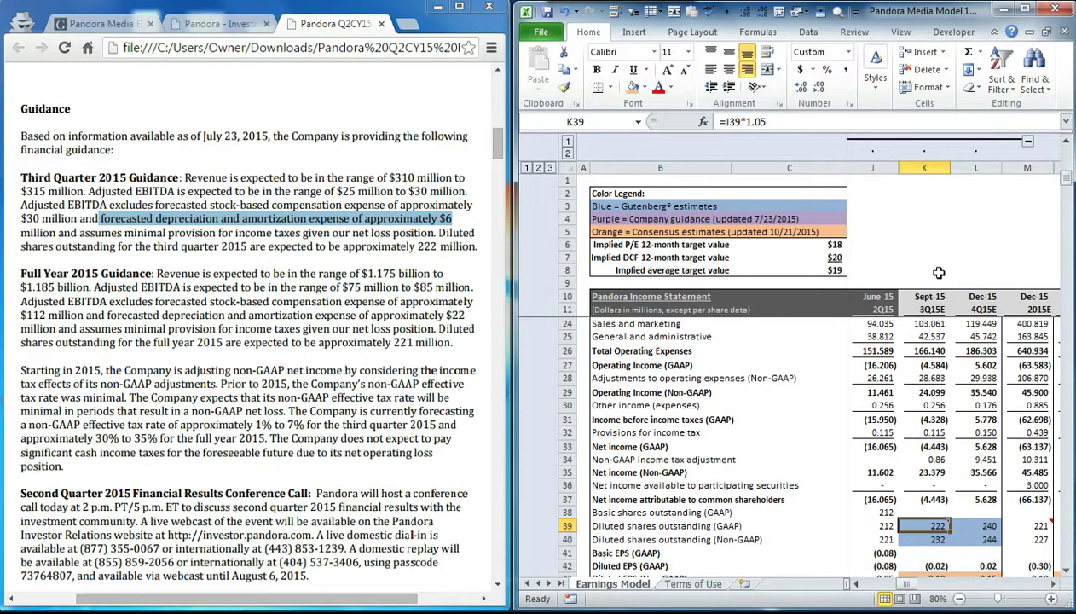
# Step: Highlight the press release paragraph on non-GAAP tax effects and inspect the 3Q15E non-GAAP income tax adjustment formula
pyautogui.click(262, 388)
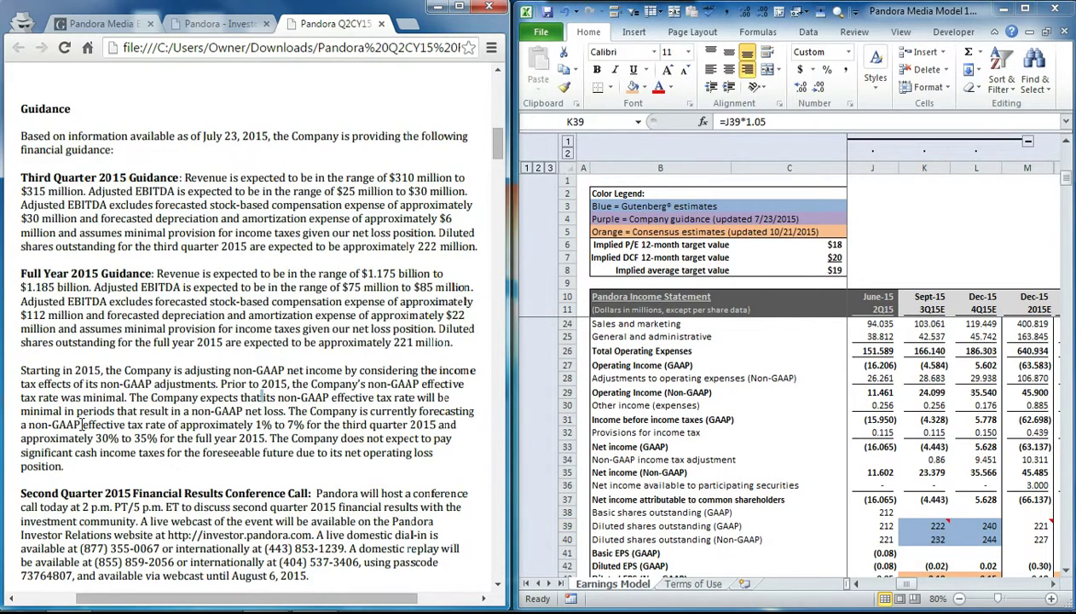
pyautogui.moveTo(21, 370); pyautogui.dragTo(66, 467)
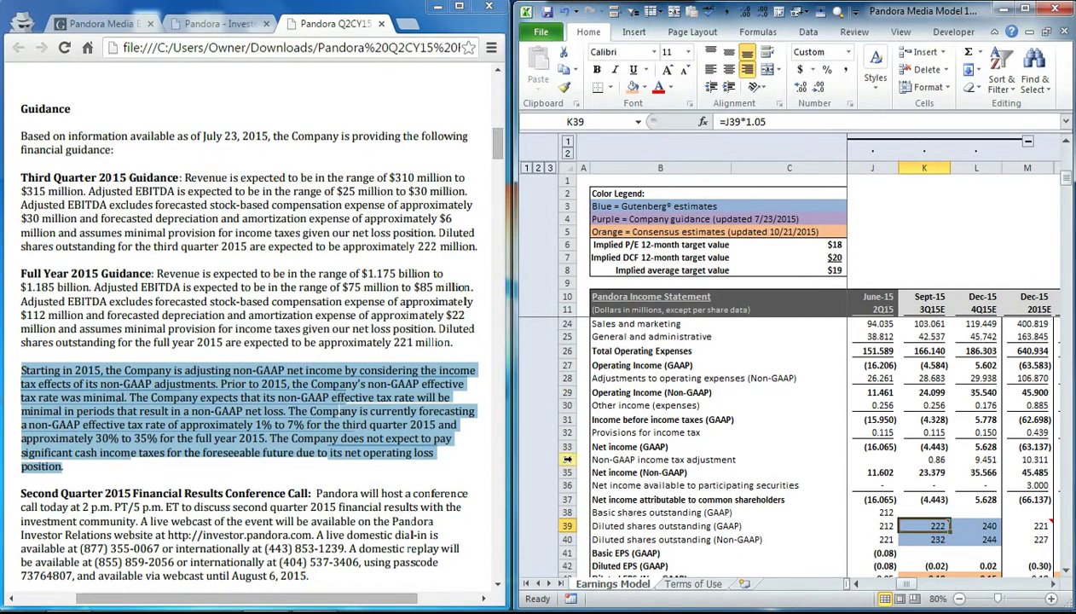
pyautogui.click(566, 459)
pyautogui.click(924, 459)
pyautogui.scroll(-2, 925, 525)
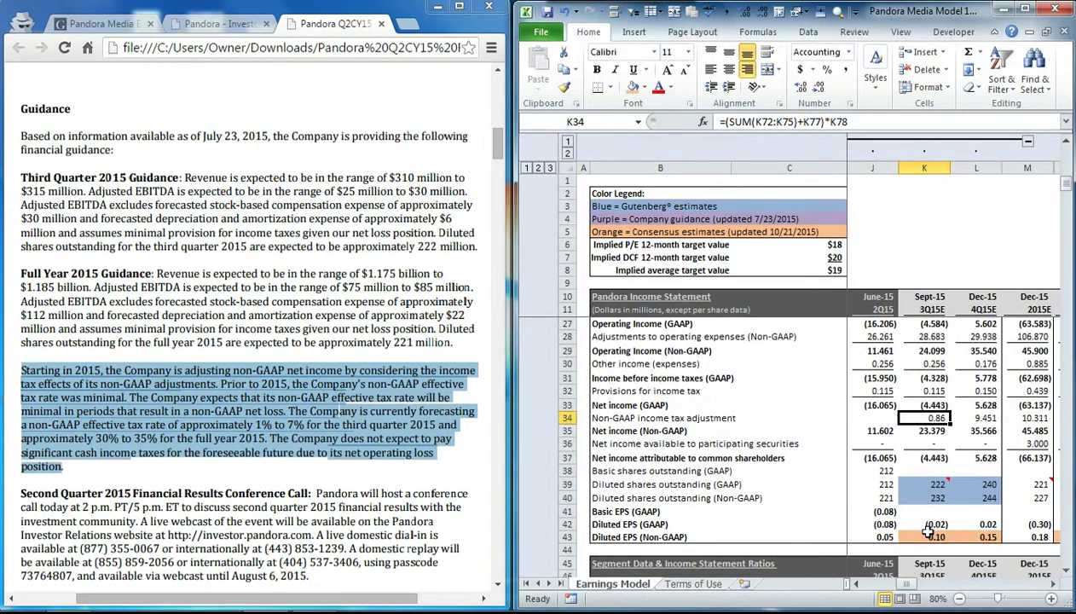
# Step: Highlight the non-GAAP effective tax rate guidance of 1% to 7% and compare it with the 3Q15E non-GAAP effective tax rate
pyautogui.click(248, 424)
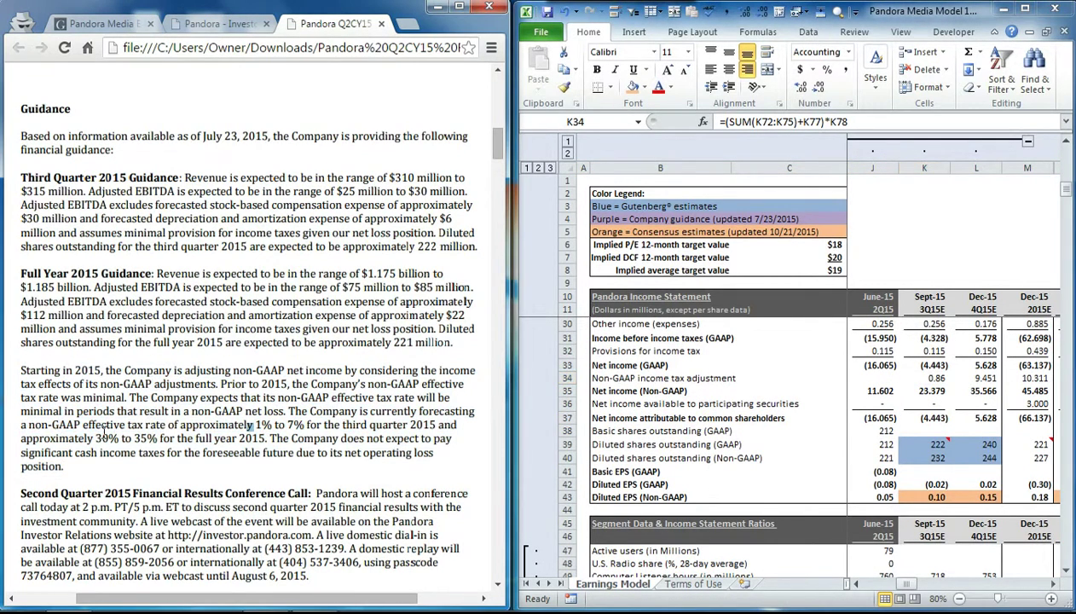
pyautogui.moveTo(30, 423); pyautogui.dragTo(305, 425)
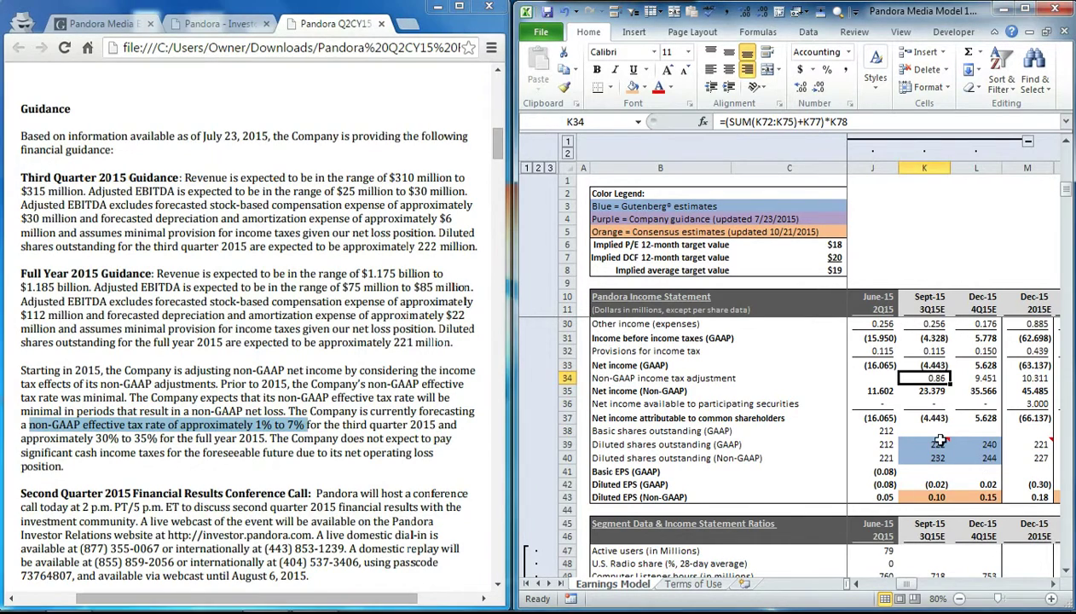
pyautogui.scroll(-7, 938, 452)
pyautogui.scroll(-3, 942, 460)
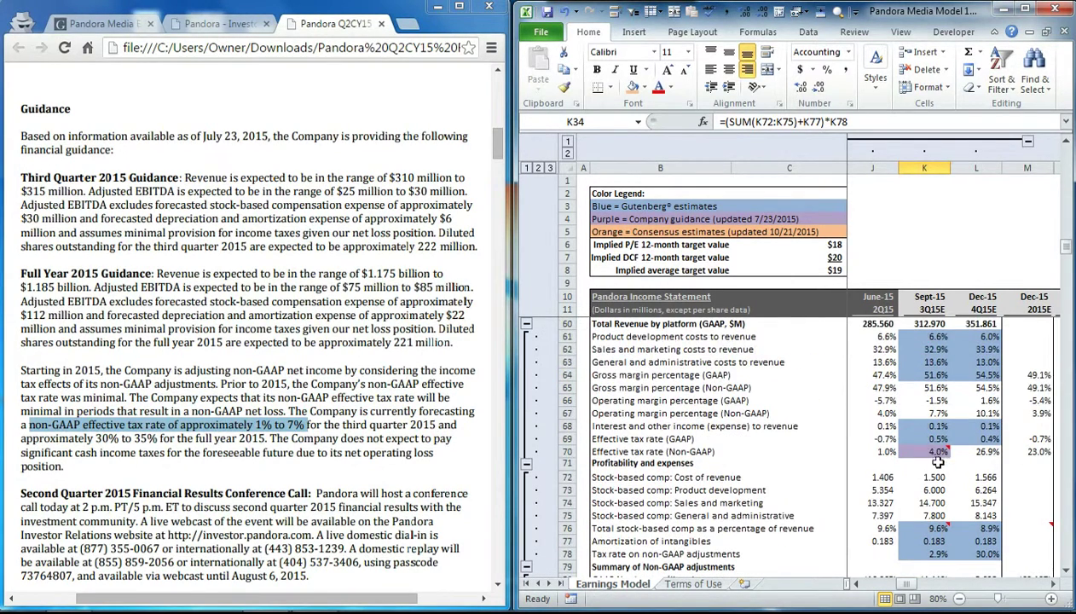
pyautogui.click(935, 451)
pyautogui.scroll(-3, 934, 465)
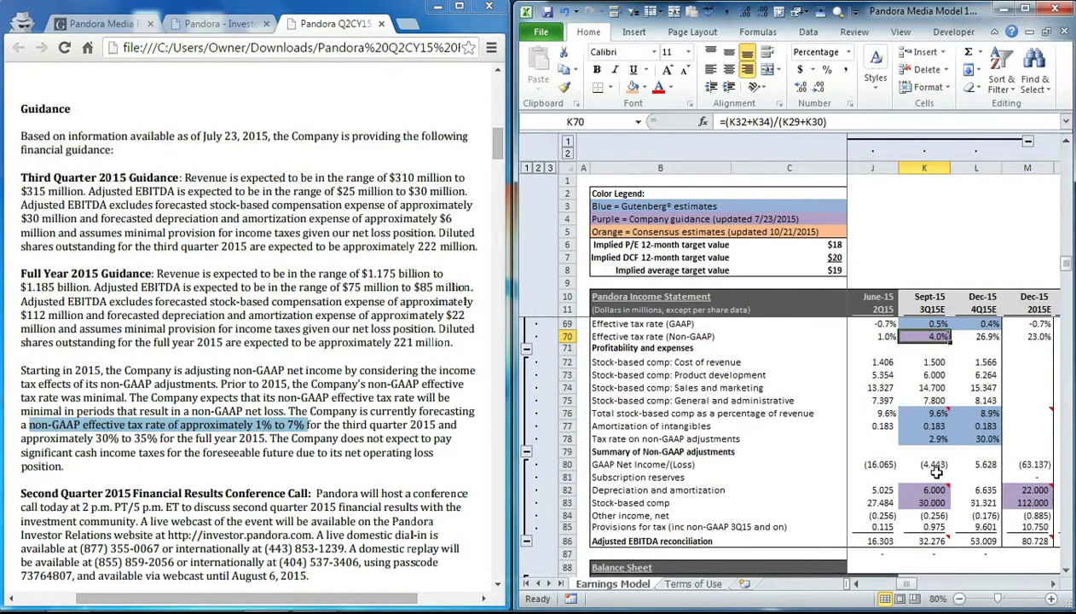
pyautogui.moveTo(927, 491)
pyautogui.scroll(12, 926, 491)
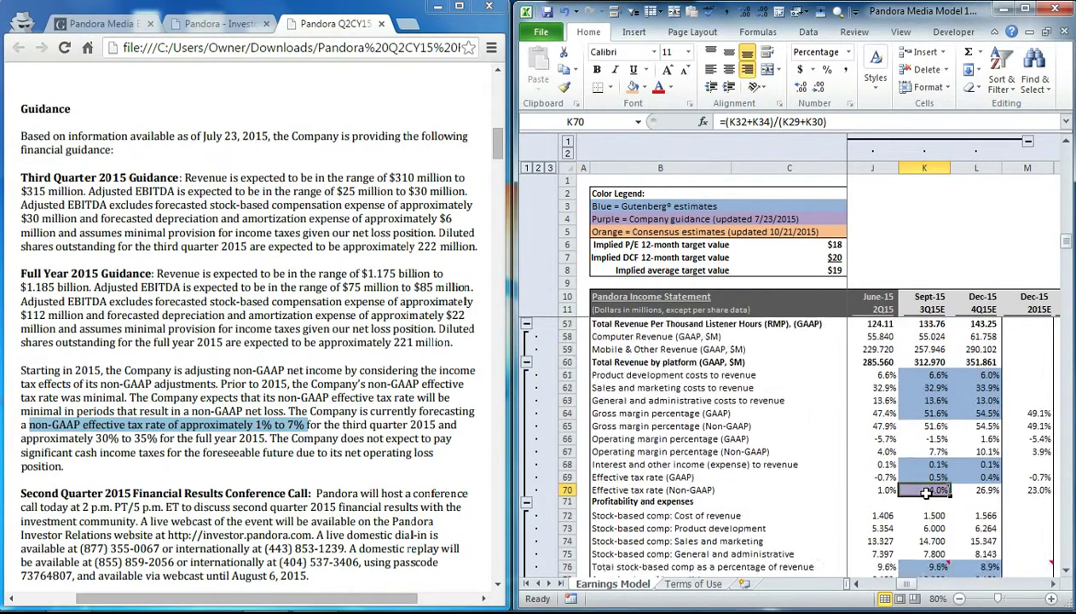
# Step: Inspect the 3Q15E non-GAAP diluted EPS formula and the 3Q15E adjusted EBITDA reconciliation total
pyautogui.scroll(1, 926, 494)
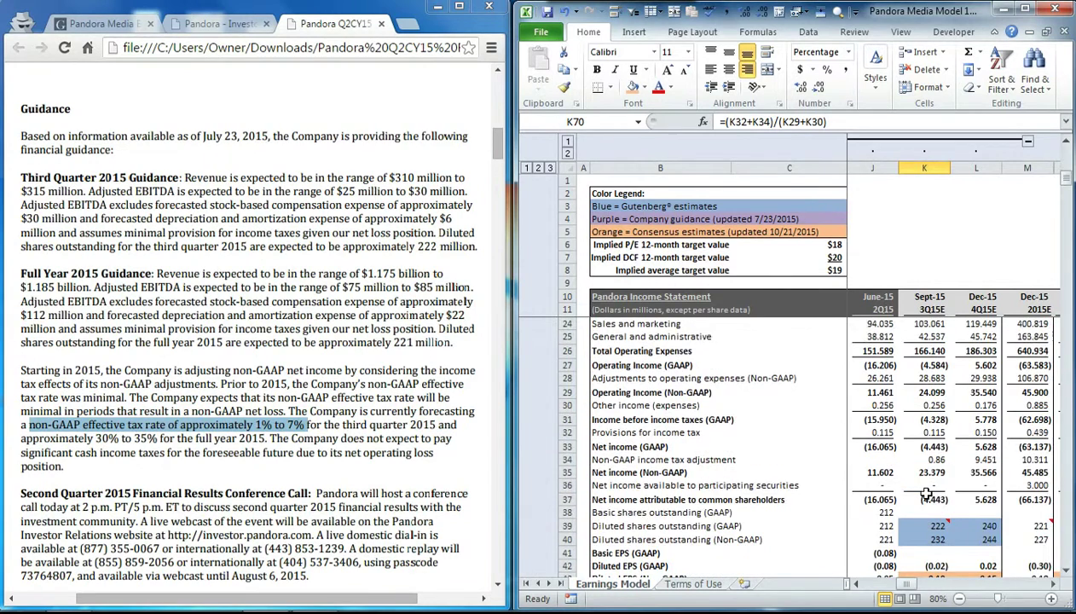
pyautogui.click(915, 497)
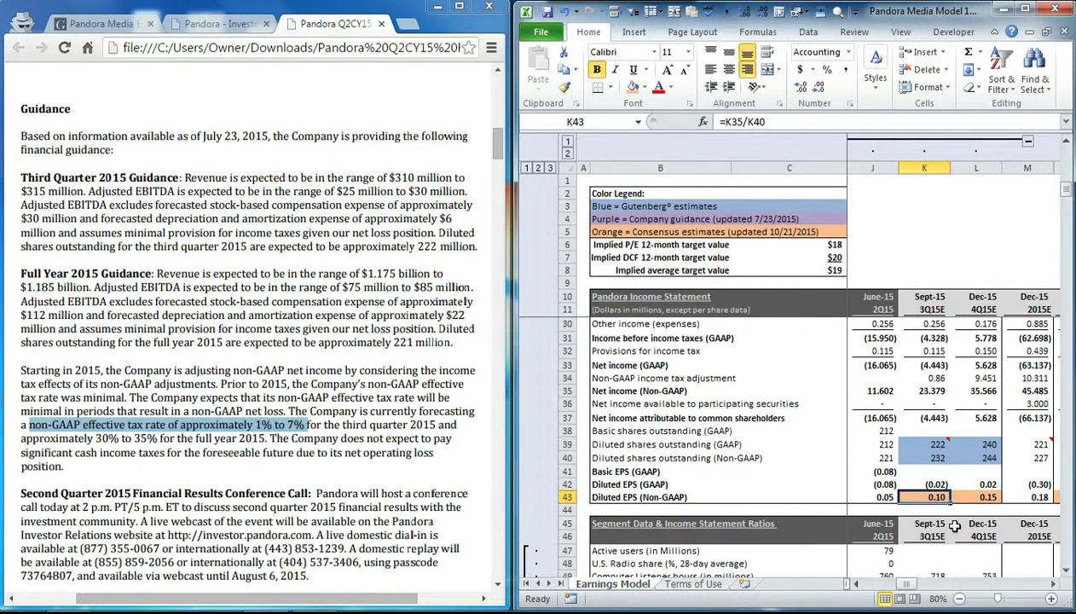
pyautogui.scroll(-8, 903, 427)
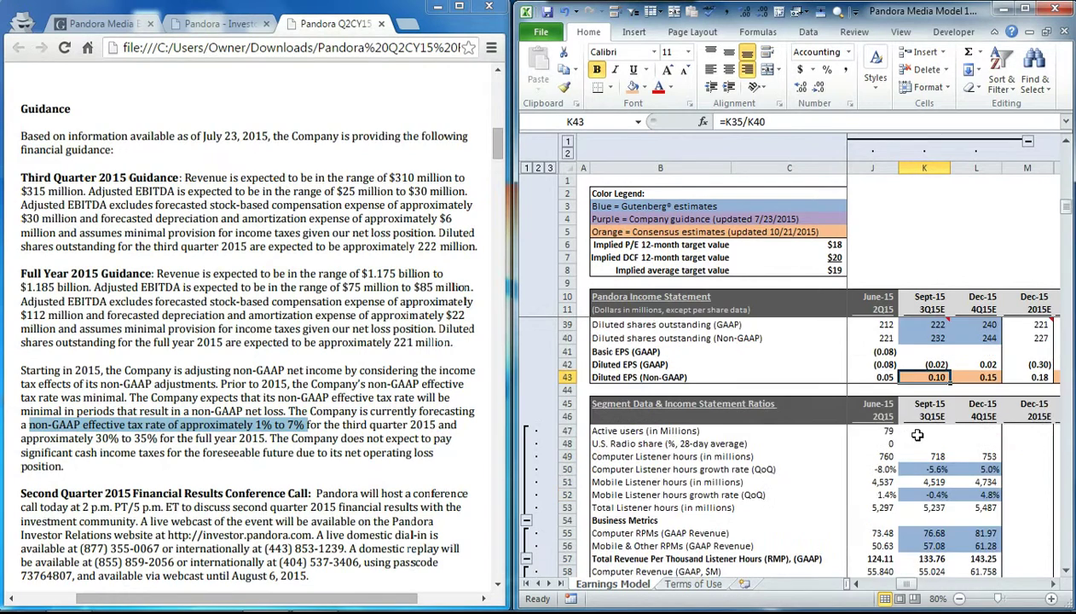
pyautogui.scroll(-6, 917, 436)
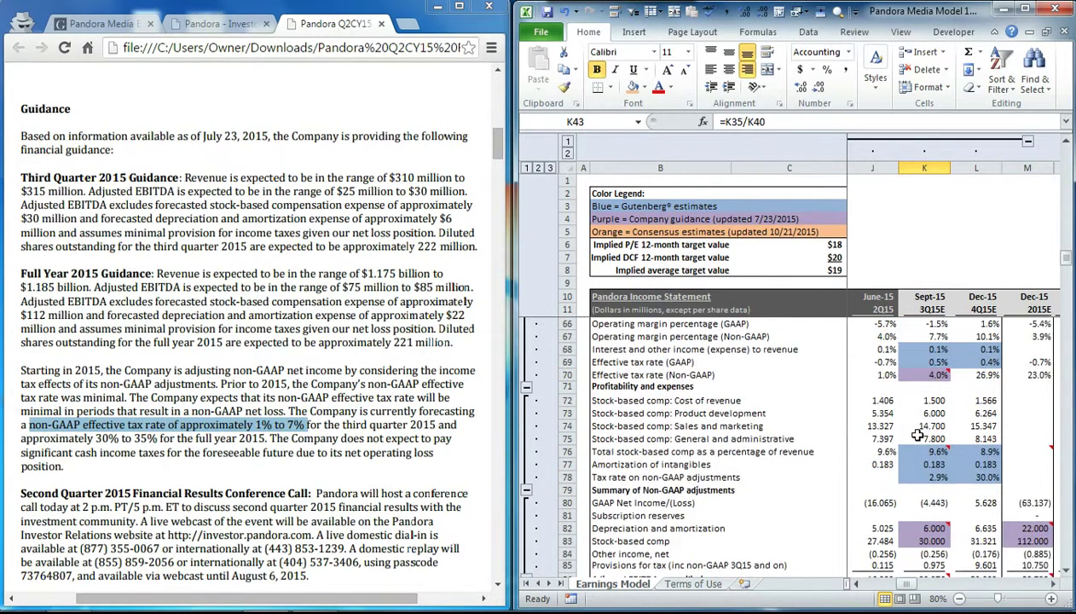
pyautogui.click(912, 501)
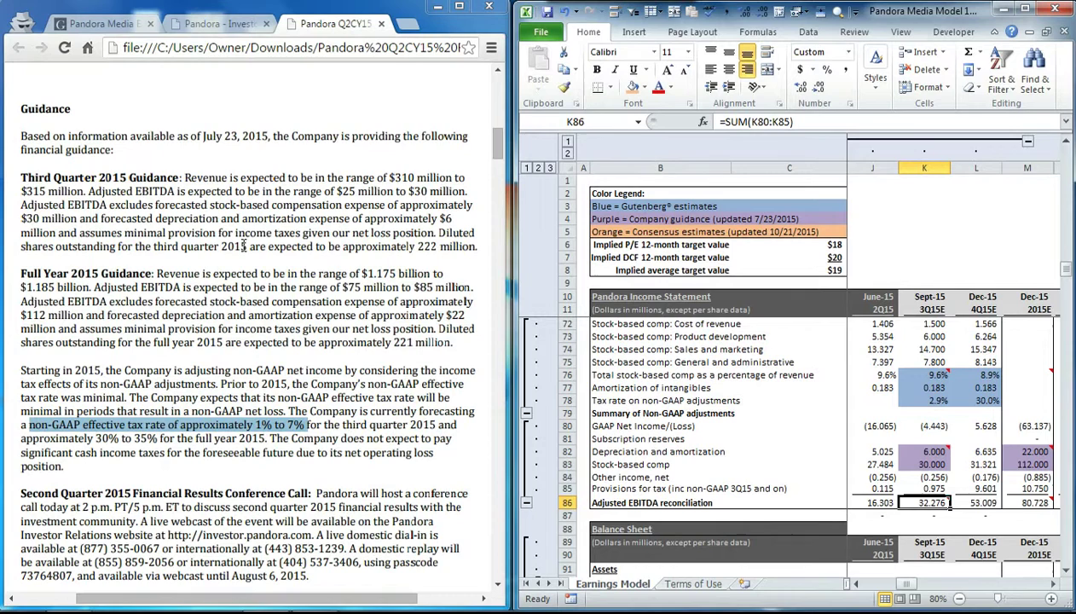
# Step: Highlight the third-quarter adjusted EBITDA guidance of $25 million to $30 million and compare it with the 3Q15E adjusted EBITDA reconciliation
pyautogui.moveTo(89, 191); pyautogui.dragTo(465, 193)
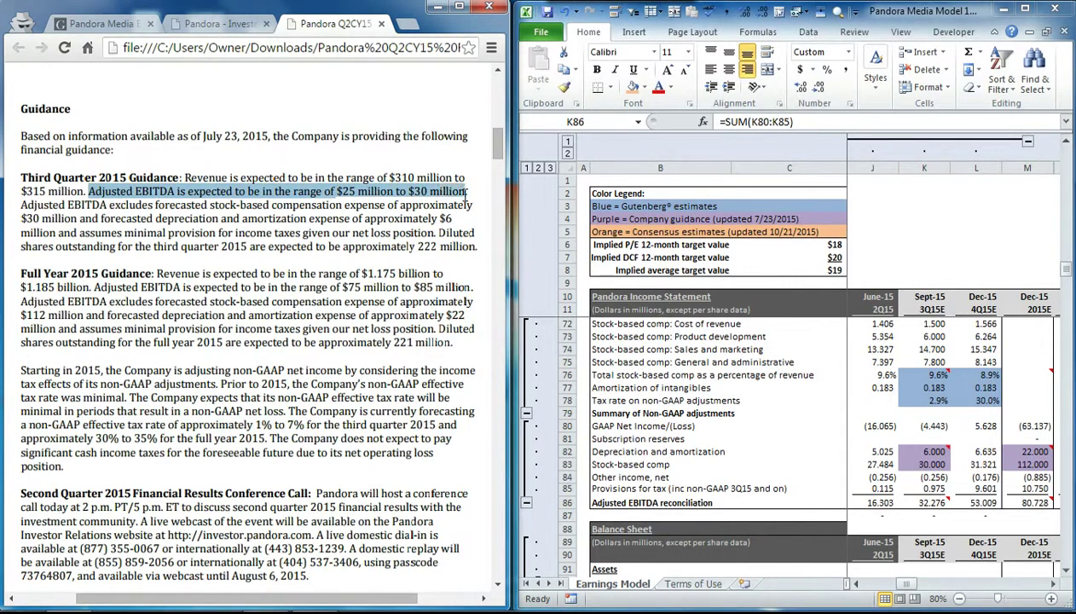
pyautogui.click(932, 508)
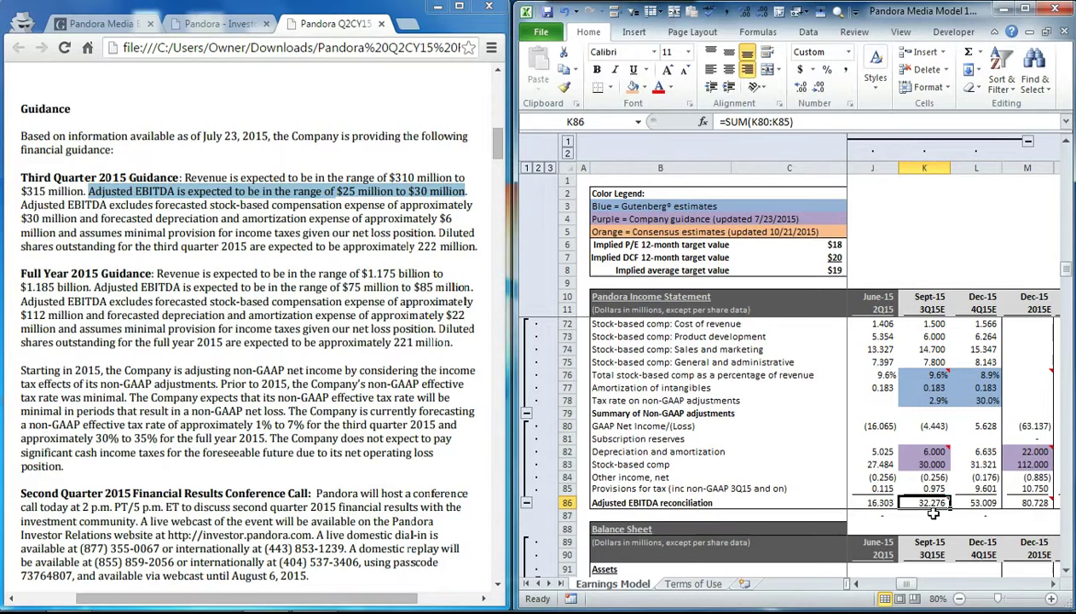
pyautogui.moveTo(932, 504)
# Step: Inspect the 3Q15E depreciation and amortization, stock-based comp and GAAP net income cells that feed the adjusted EBITDA reconciliation
pyautogui.scroll(2, 929, 425)
pyautogui.scroll(-1, 931, 465)
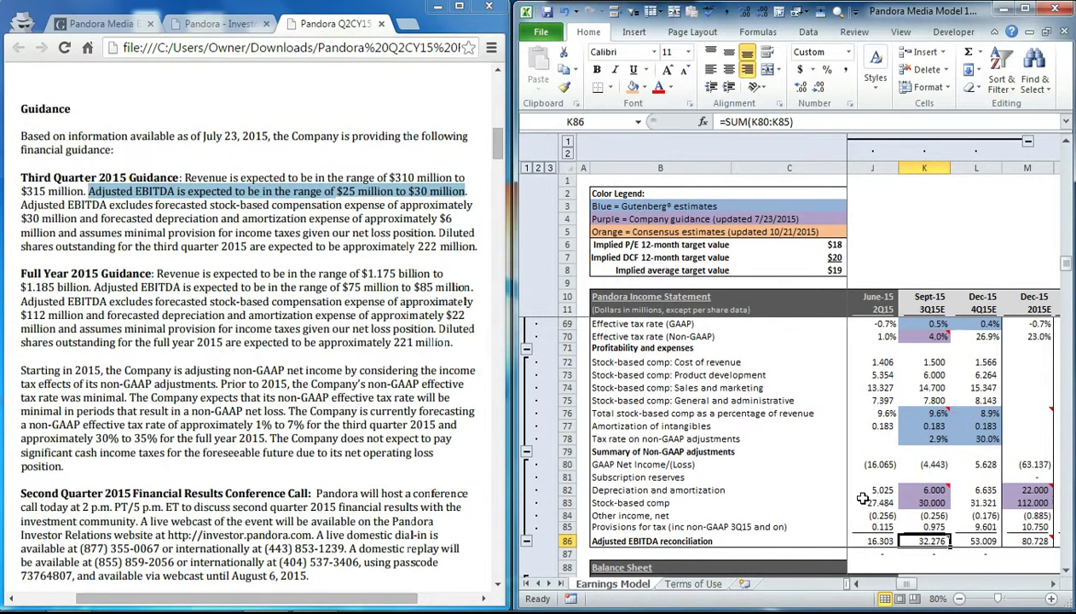
pyautogui.click(933, 492)
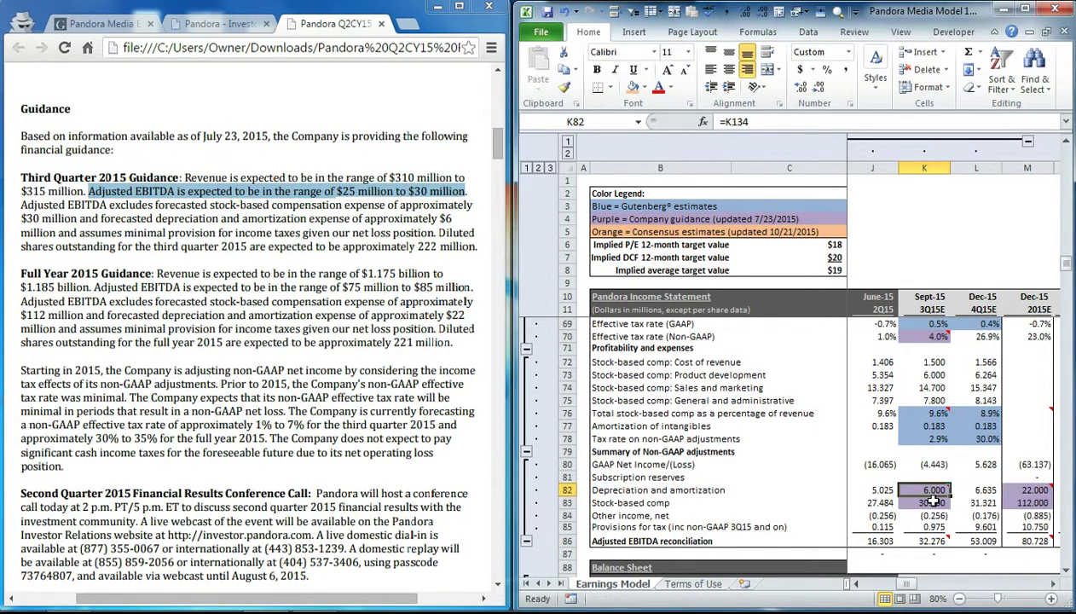
pyautogui.click(936, 502)
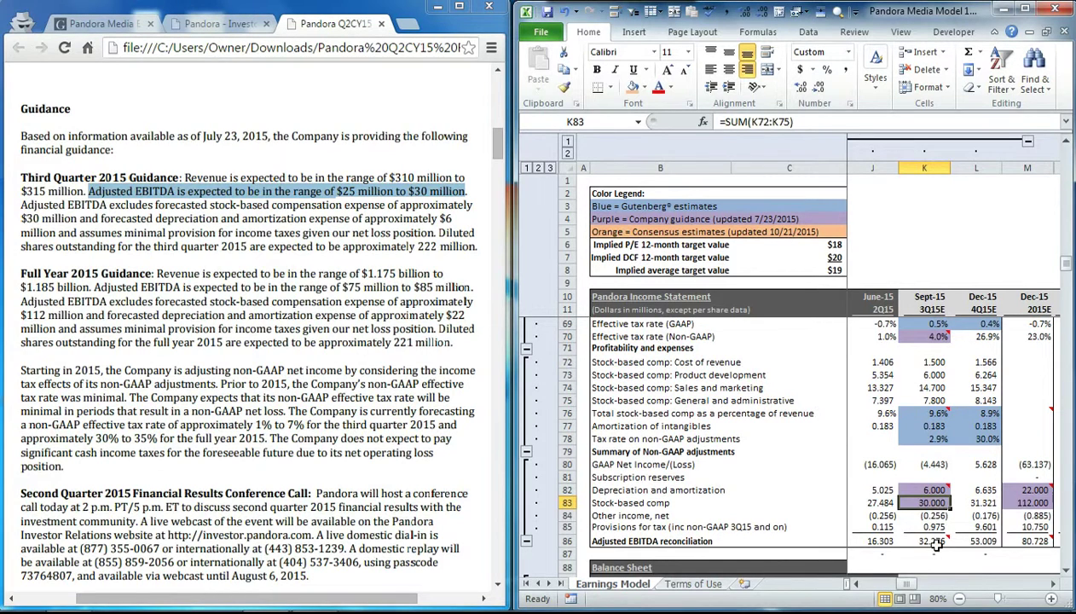
pyautogui.click(932, 540)
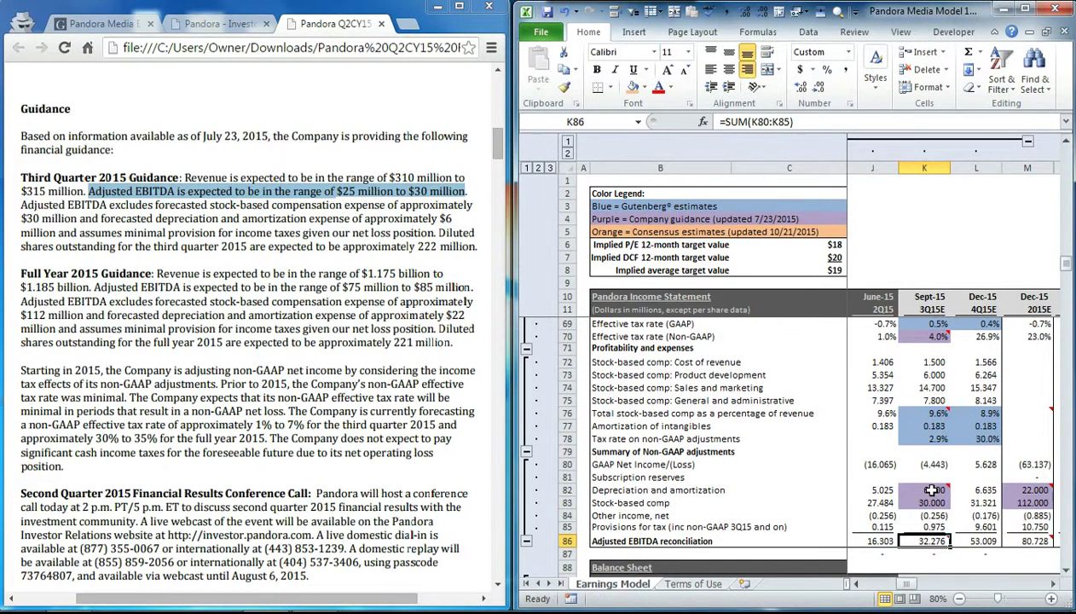
pyautogui.click(927, 467)
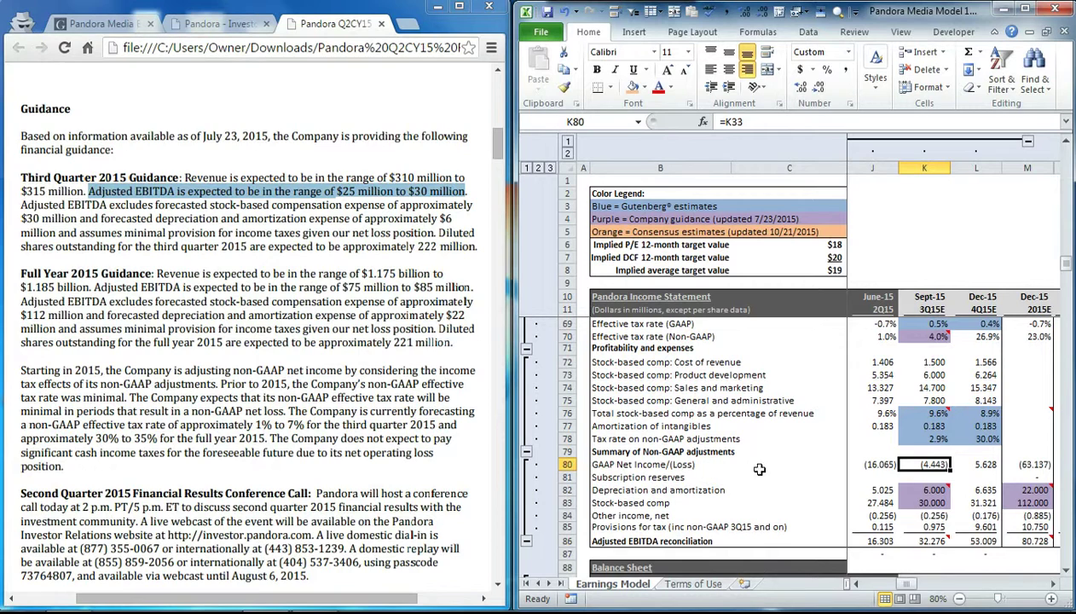
# Step: Set the 3Q15E GAAP gross margin percentage to 50.15%
pyautogui.scroll(3, 947, 475)
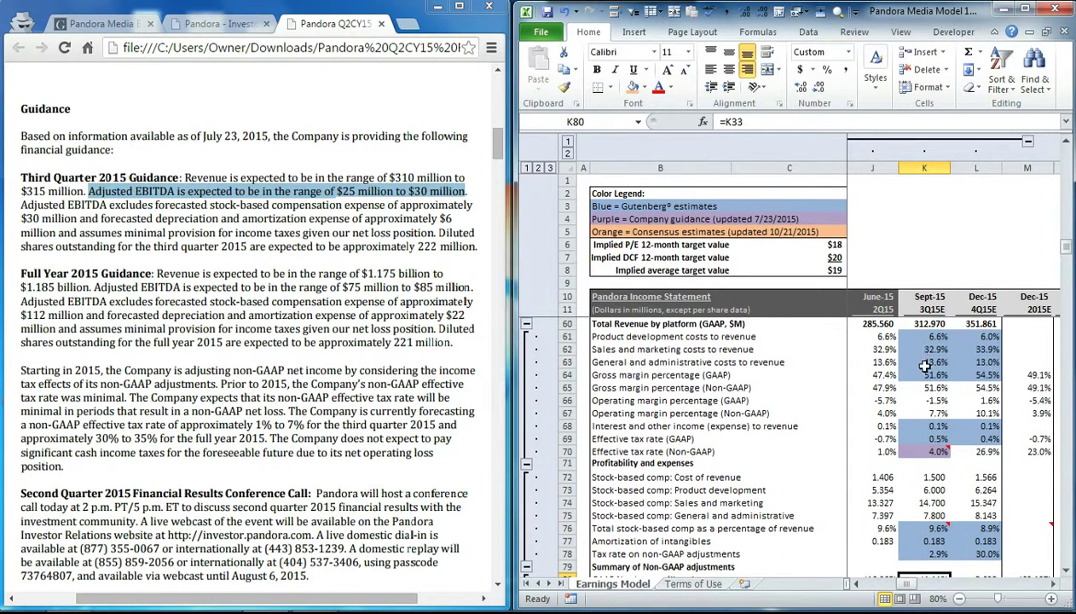
pyautogui.click(929, 374)
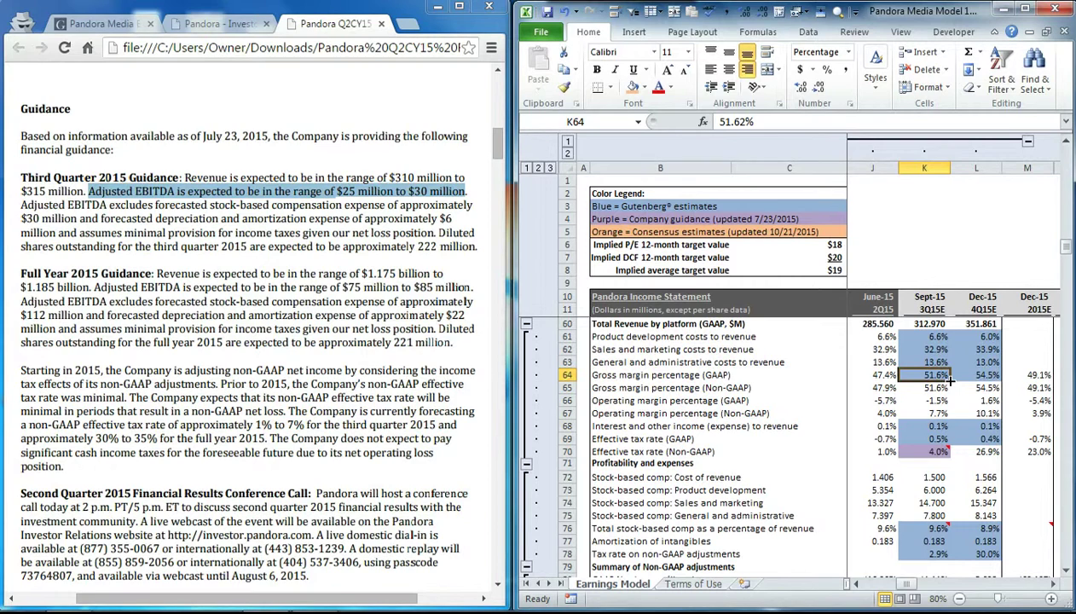
pyautogui.write('50.15')
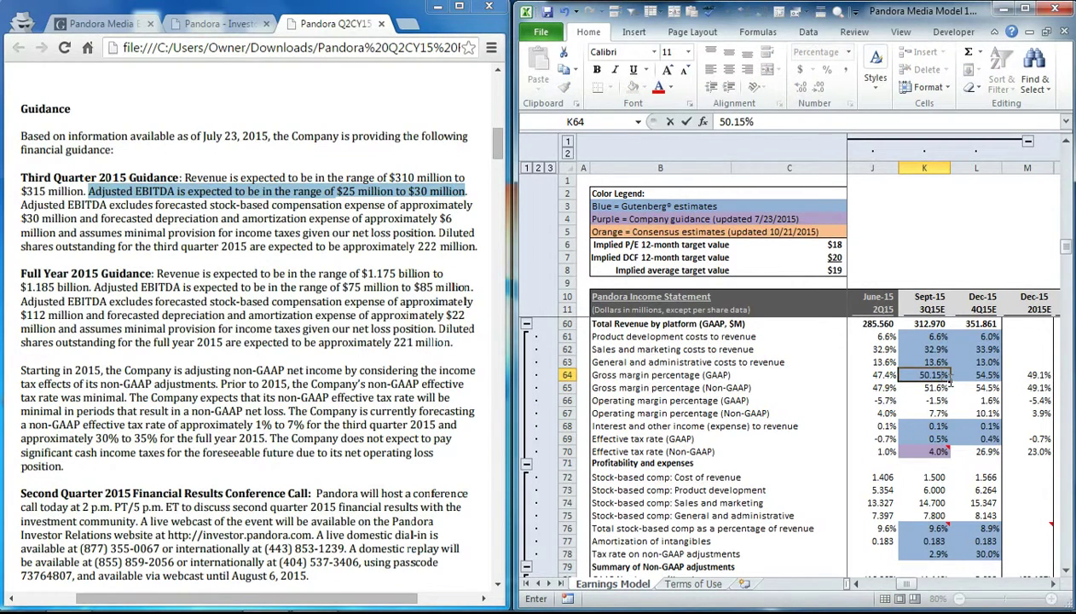
pyautogui.press('Return')
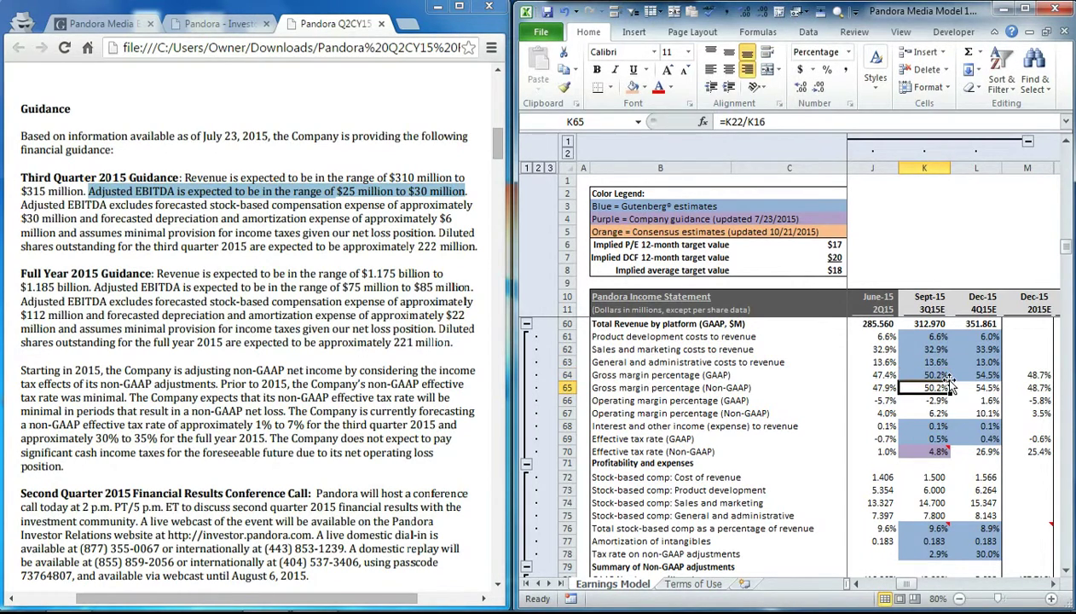
# Step: Set the 3Q15E tax rate on non-GAAP adjustments to 2.28% and check the 3Q15E non-GAAP effective tax rate
pyautogui.click(919, 452)
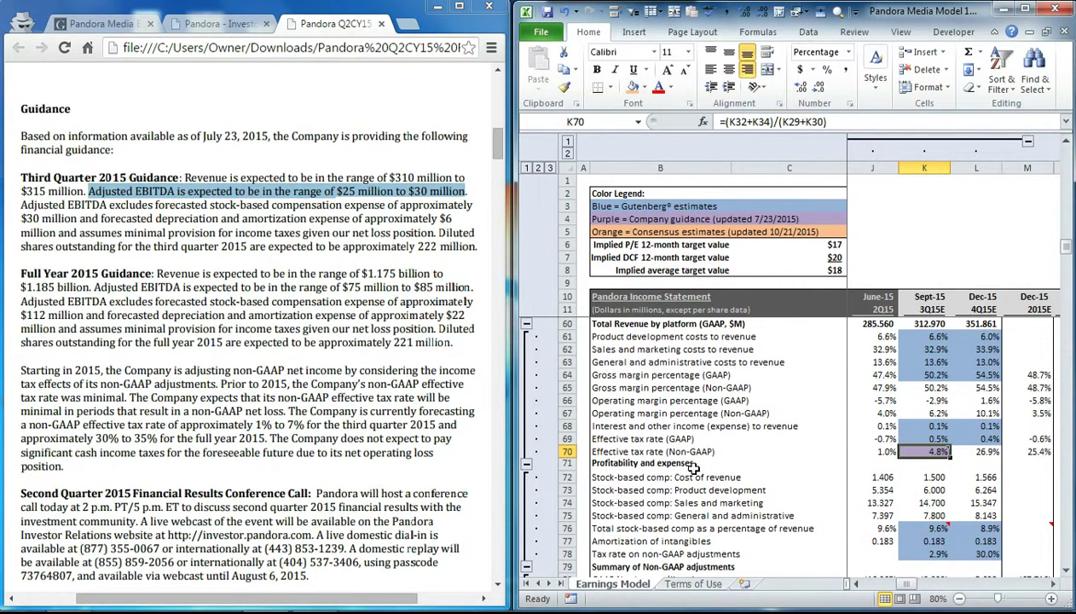
pyautogui.click(926, 554)
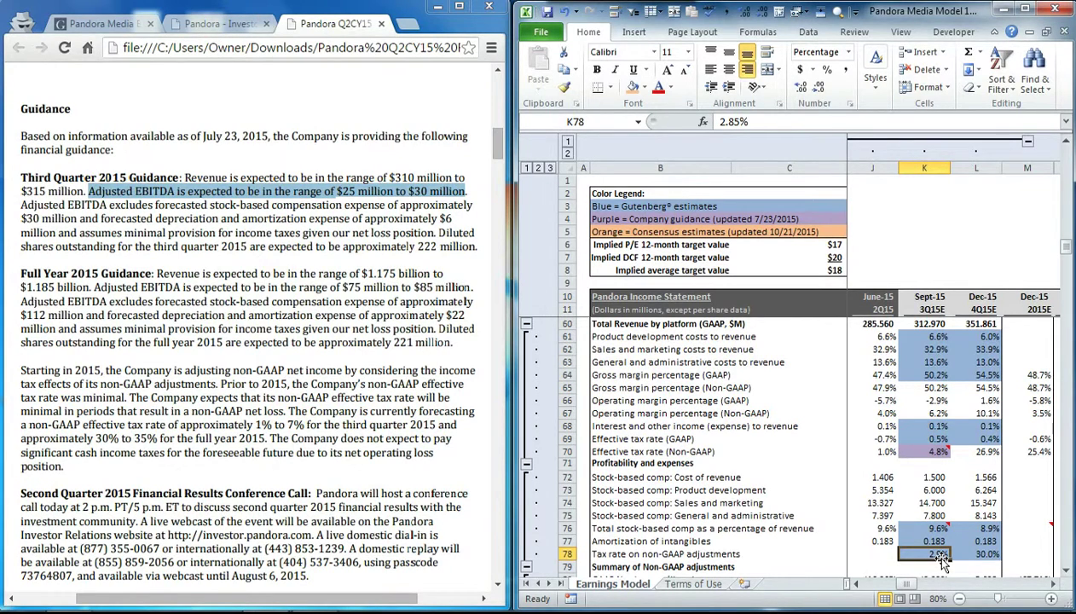
pyautogui.write('2.28')
pyautogui.press('Return')
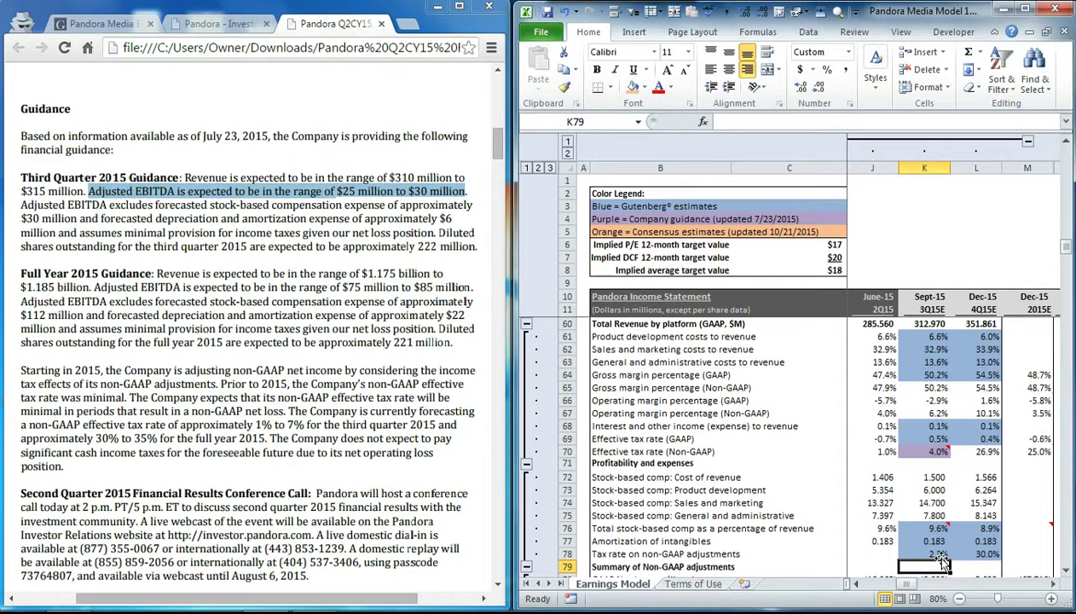
pyautogui.click(909, 451)
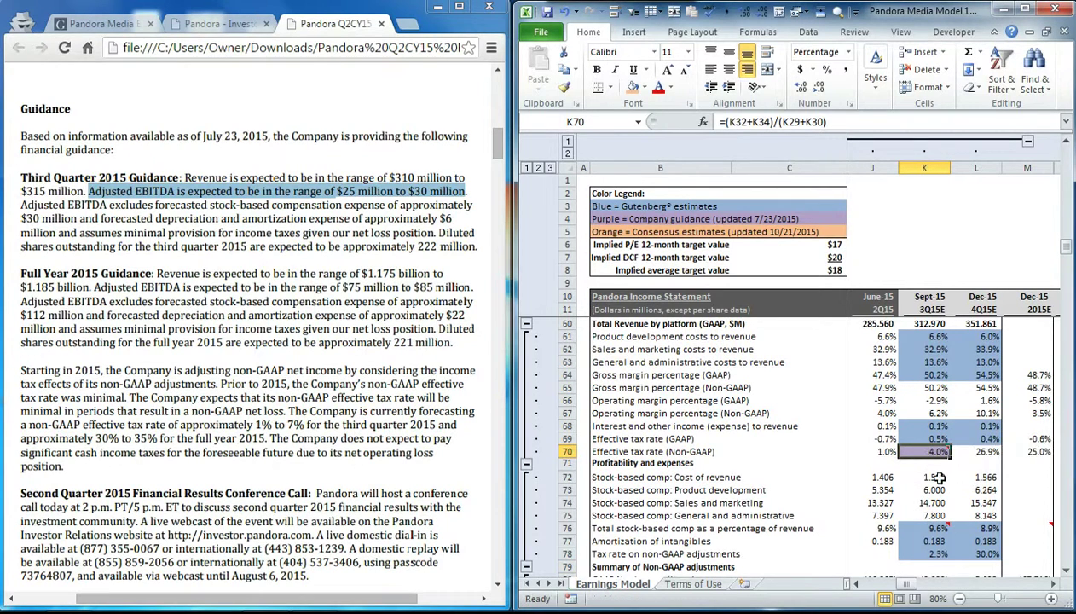
# Step: Review the recalculated 3Q15E adjusted EBITDA reconciliation and non-GAAP diluted EPS
pyautogui.scroll(-1, 928, 490)
pyautogui.scroll(-3, 929, 493)
pyautogui.click(921, 503)
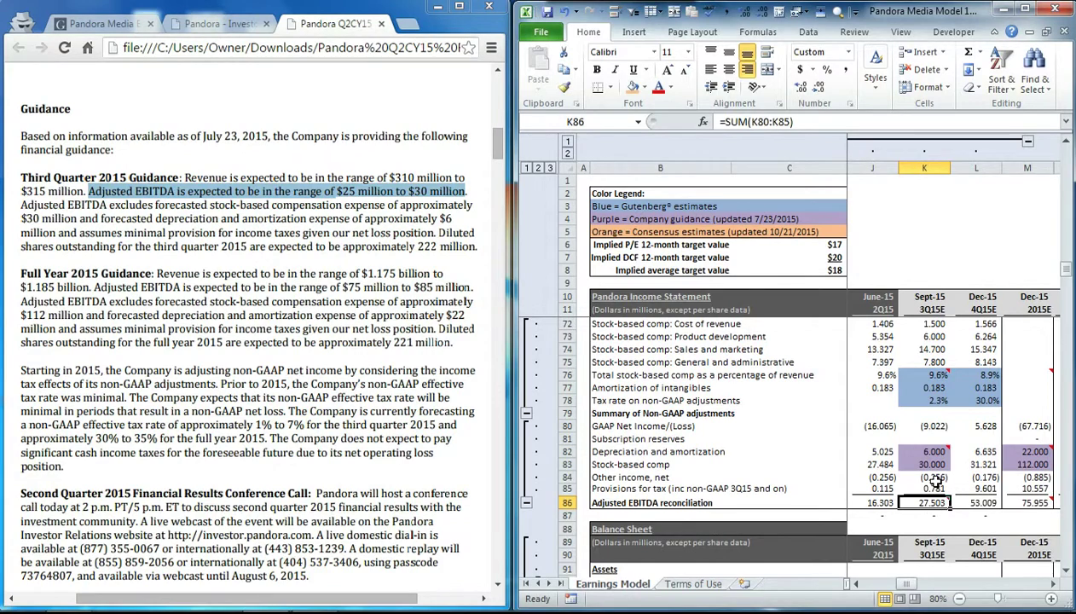
pyautogui.scroll(10, 929, 352)
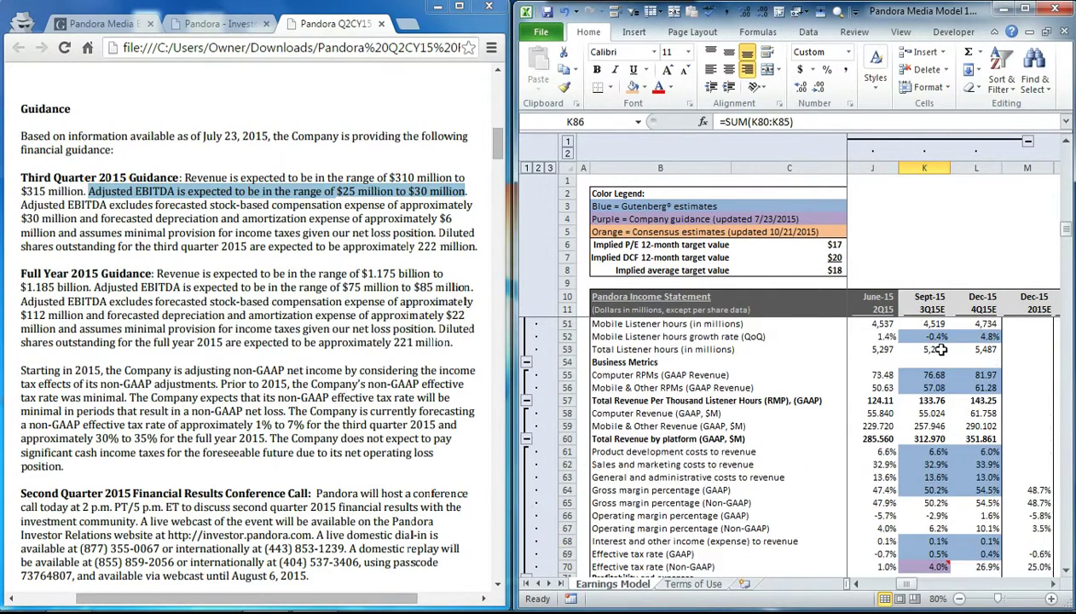
pyautogui.scroll(2, 940, 349)
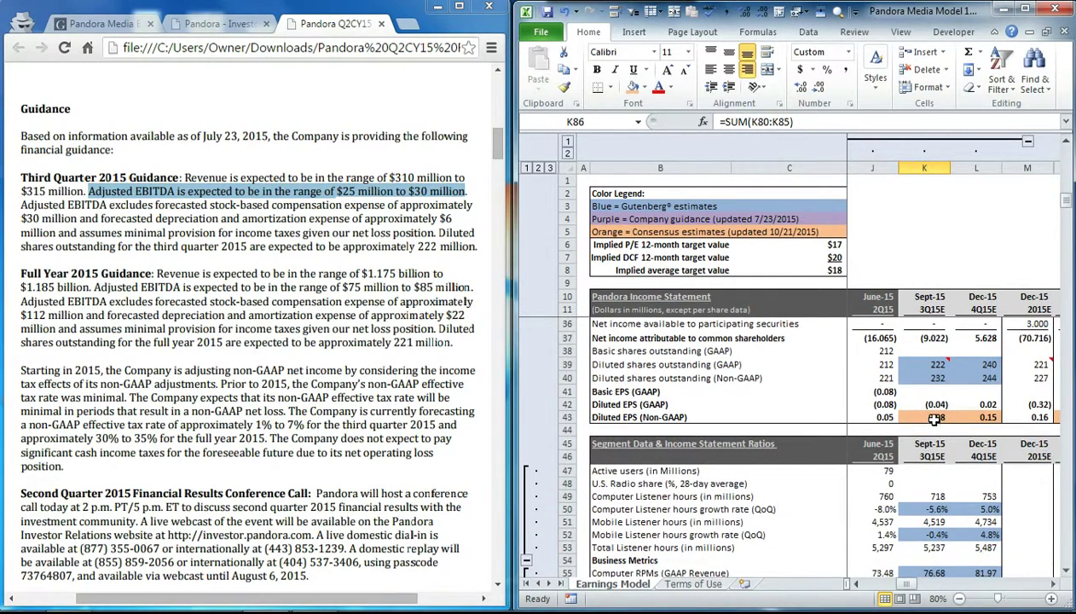
pyautogui.click(923, 417)
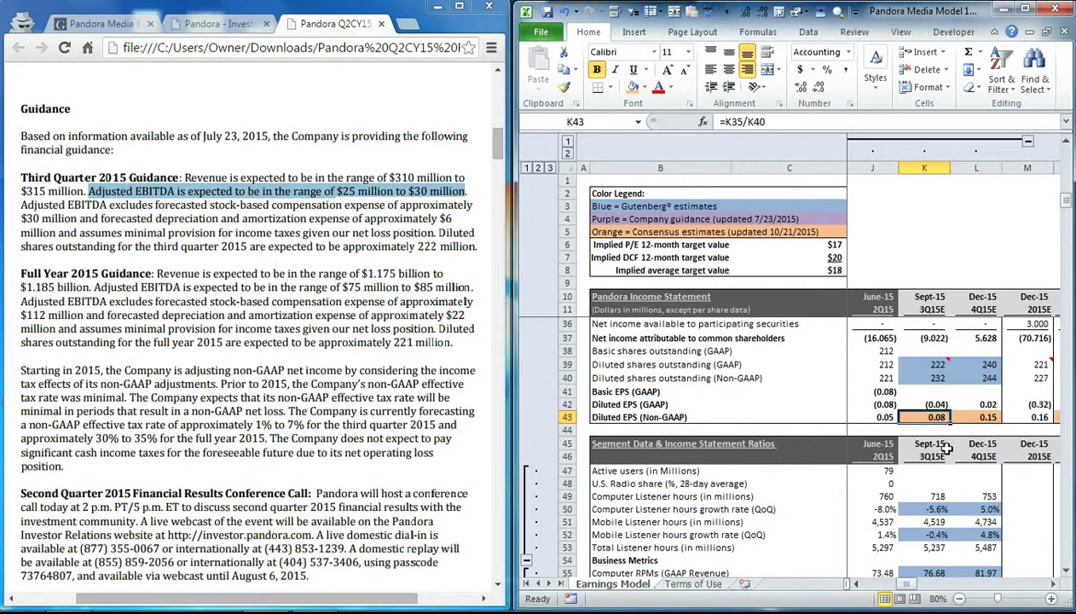
# Step: Undo the 3Q15E changes to the tax rate on non-GAAP adjustments and the GAAP gross margin percentage
pyautogui.click(565, 13)
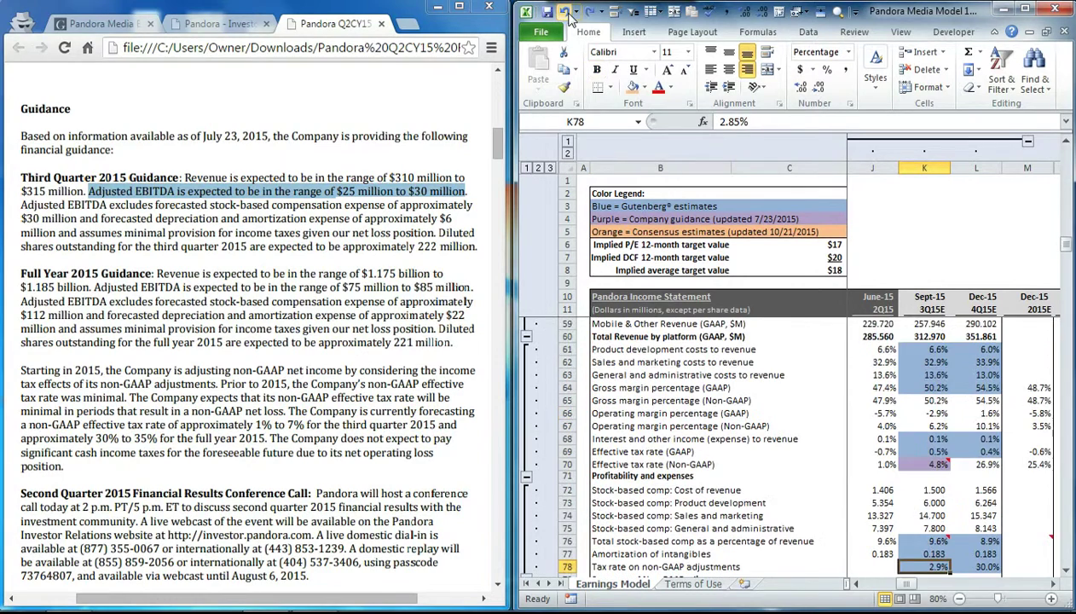
pyautogui.click(566, 13)
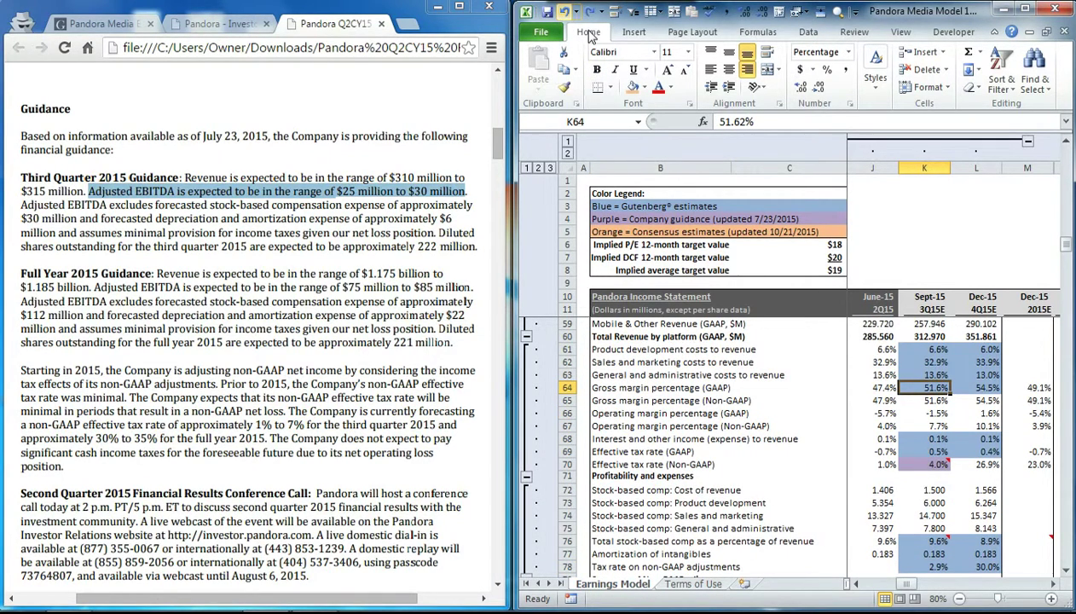